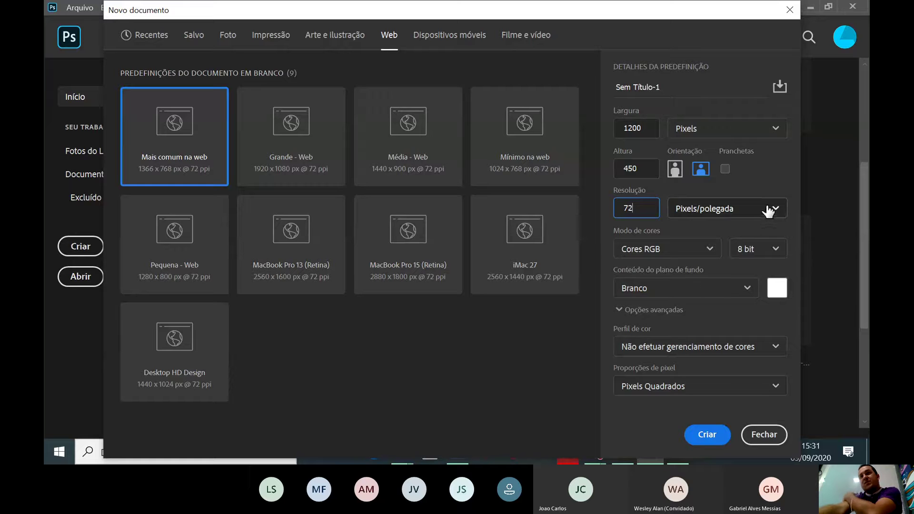
# Choose RGB as the color mode and create the 1200 x 450 pixel web document at 72 pixels per inch
pyautogui.click(714, 252)
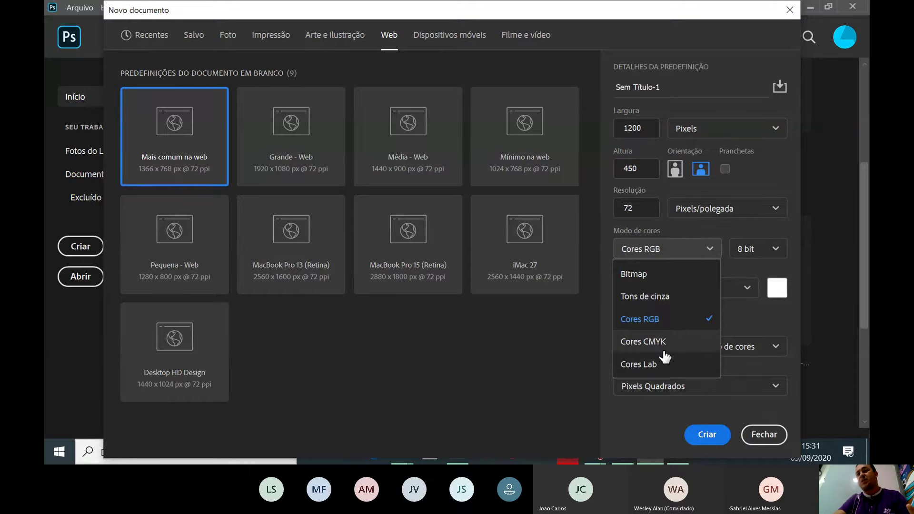
pyautogui.click(648, 325)
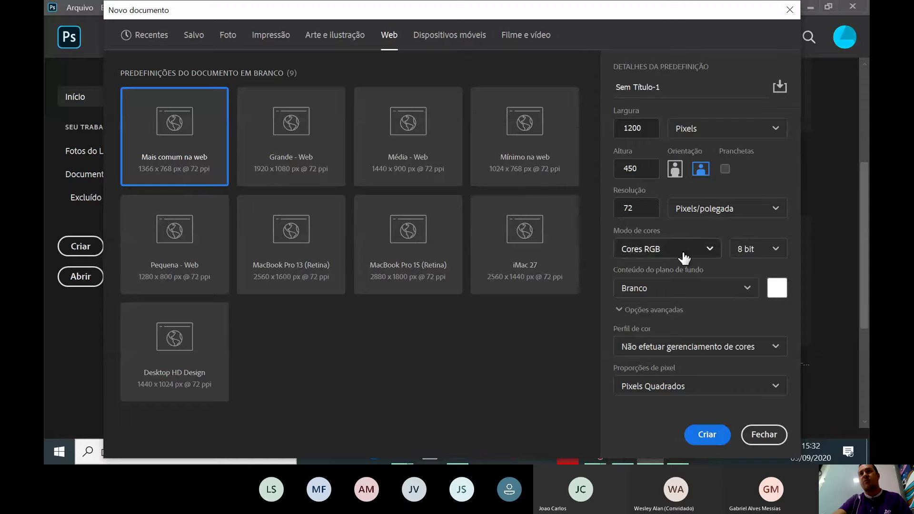
pyautogui.click(707, 434)
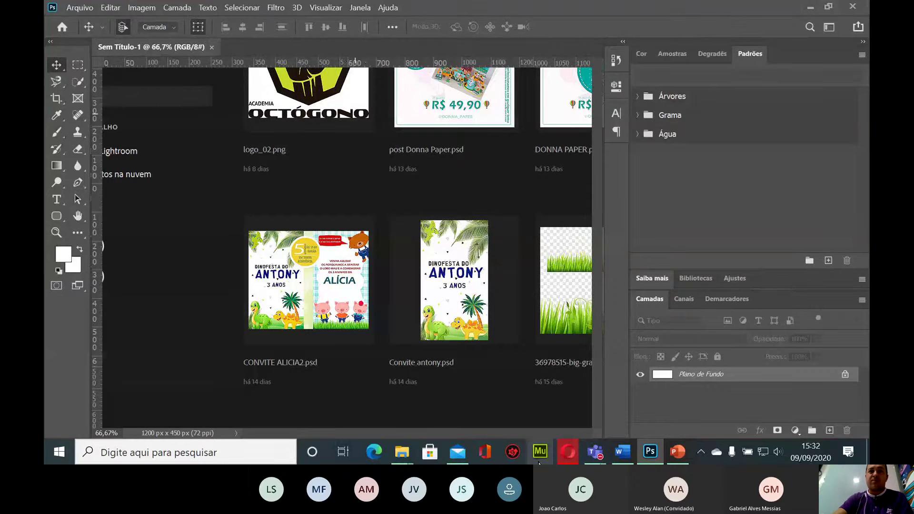
# Switch to the Opera browser, close the family image tab, and search Google Images for "background"
pyautogui.click(568, 451)
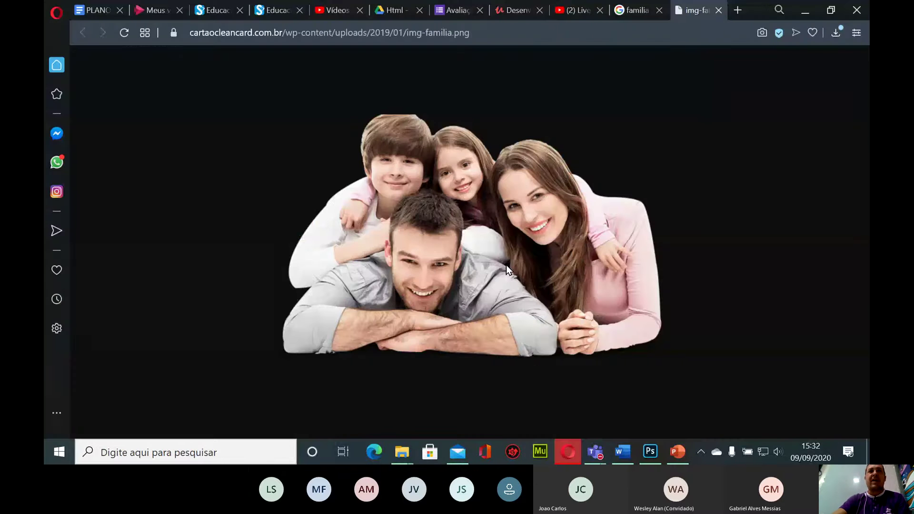
pyautogui.click(719, 11)
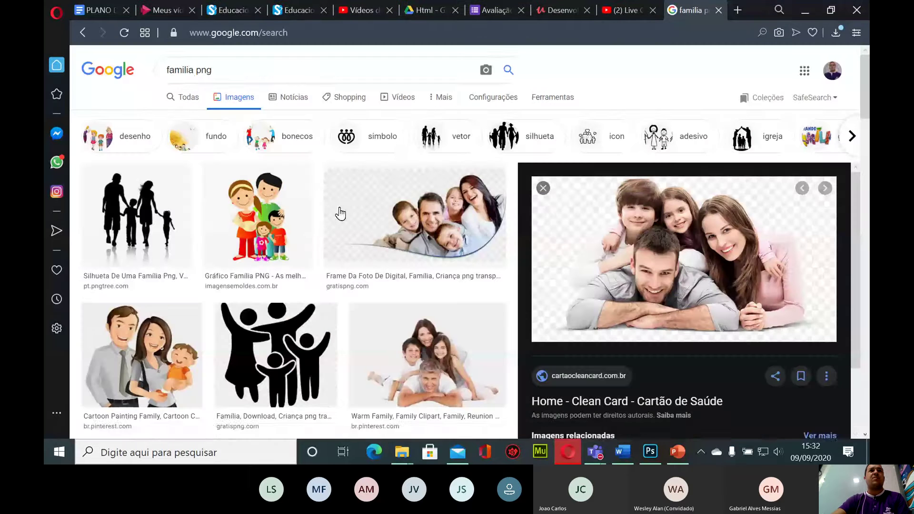
pyautogui.tripleClick(217, 71)
pyautogui.write('bac')
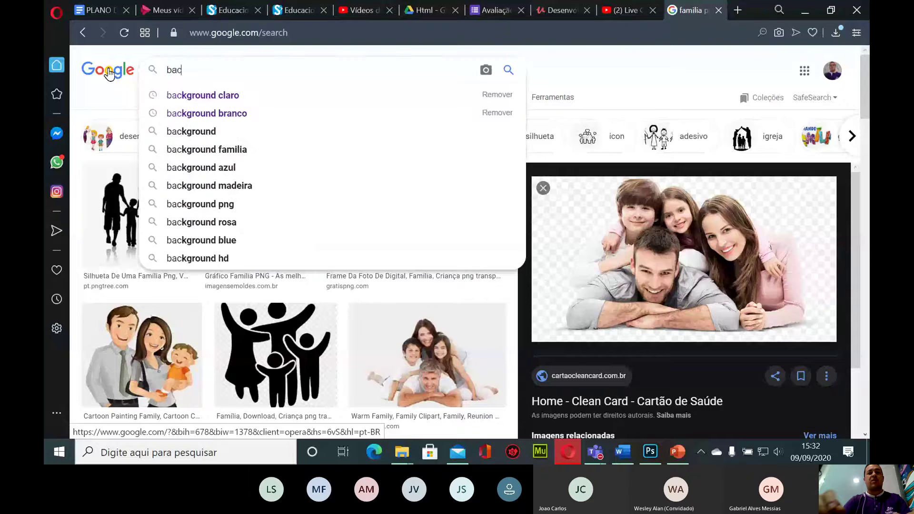
pyautogui.write('k')
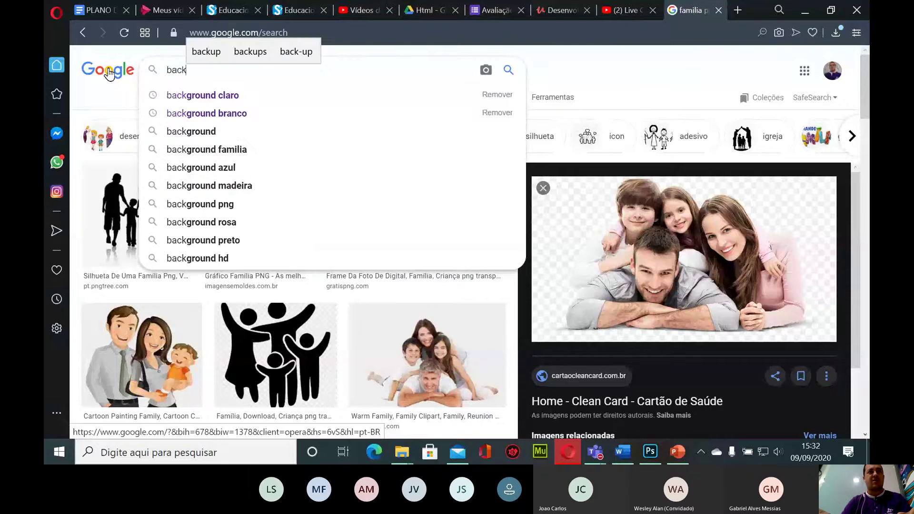
pyautogui.press('Down')
pyautogui.press('Down')
pyautogui.press('Down')
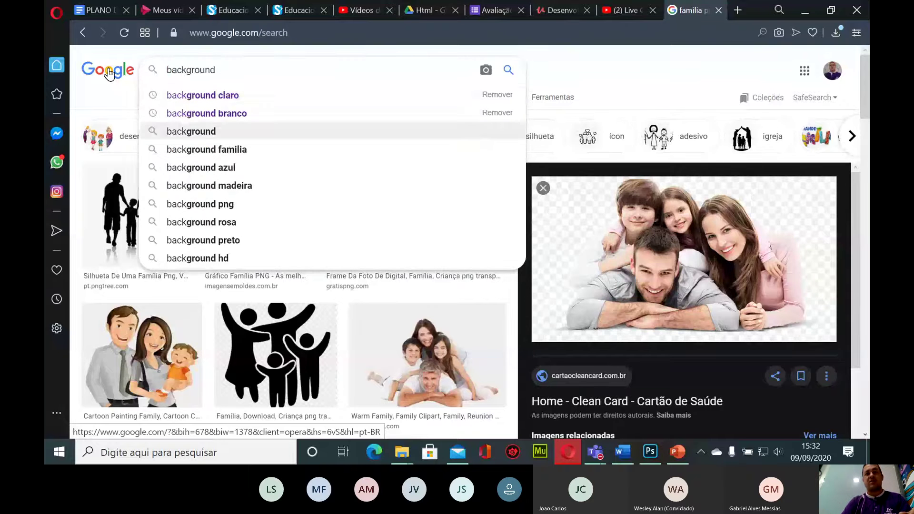
pyautogui.press('Return')
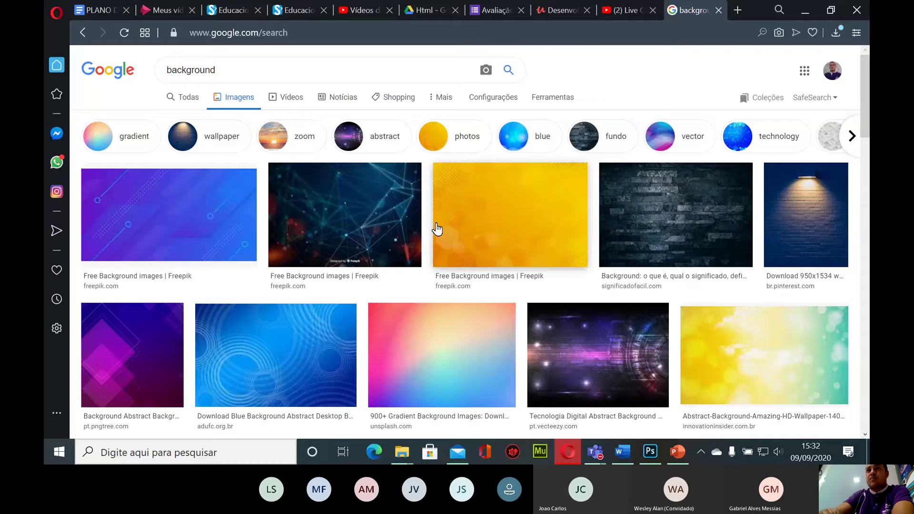
# Browse the image results and preview the light blue-white "background-site" image from Ajetur
pyautogui.scroll(-3, 437, 229)
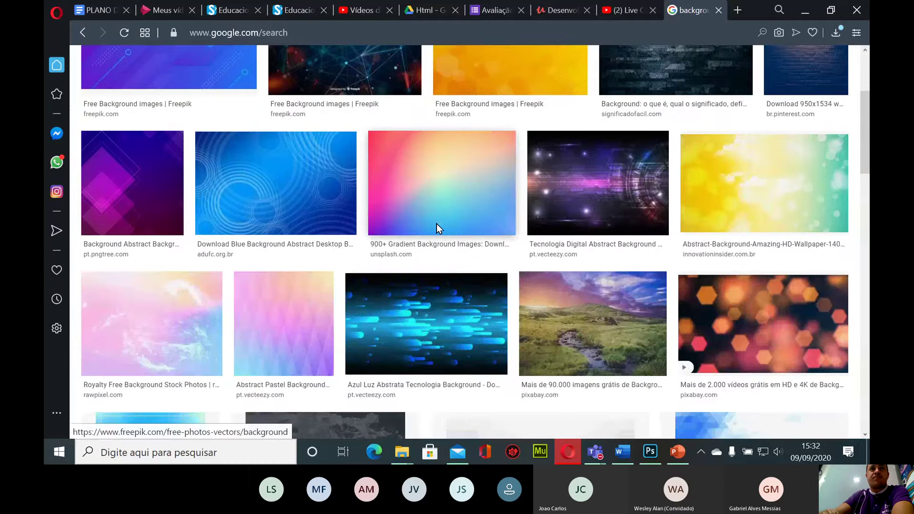
pyautogui.scroll(-8, 436, 224)
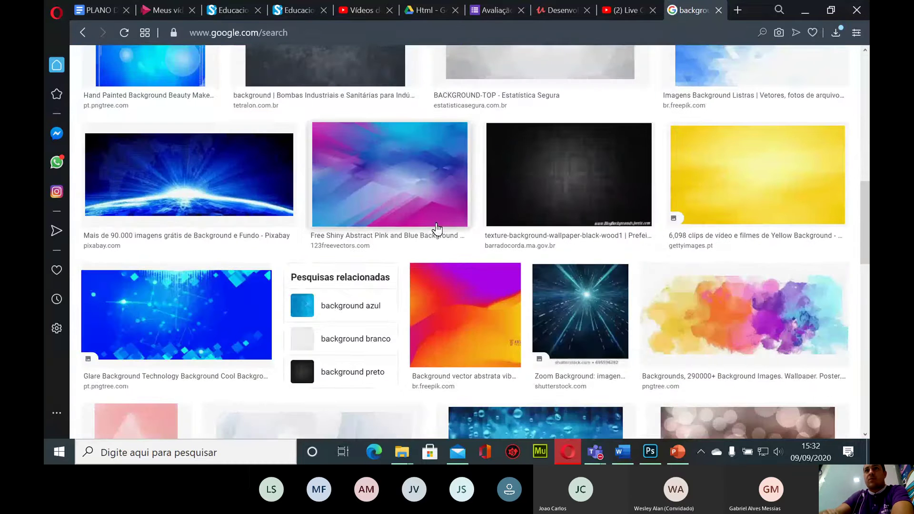
pyautogui.scroll(-5, 437, 229)
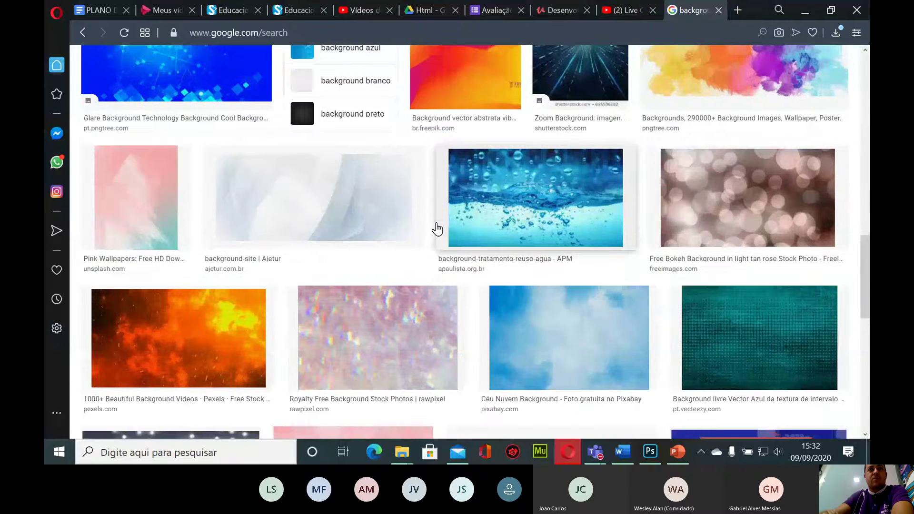
pyautogui.scroll(-2, 437, 229)
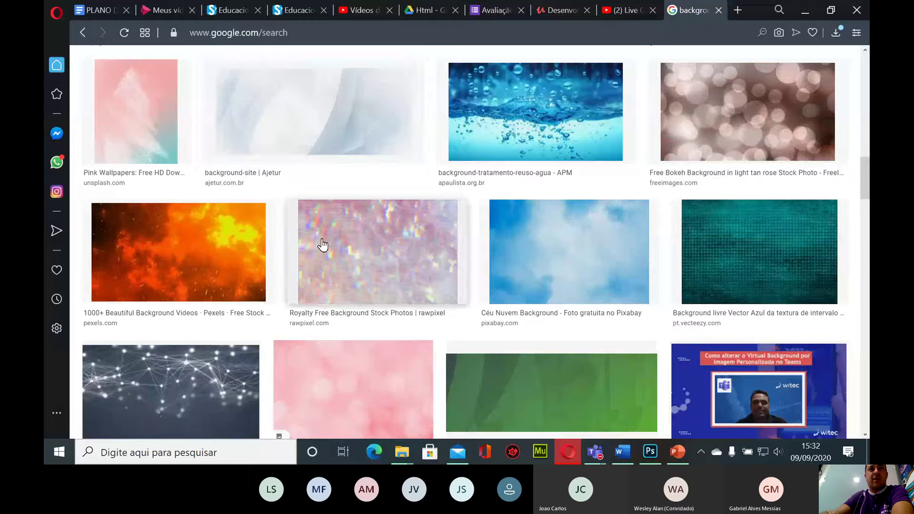
pyautogui.click(350, 137)
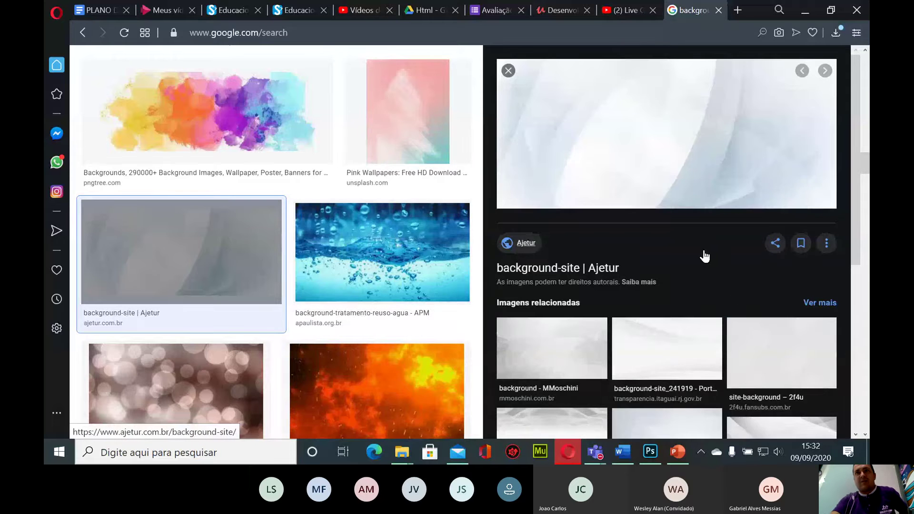
# Open the previewed background image in its own tab and save it as background-site (JPEG) in the Quarta Tarde img folder
pyautogui.rightClick(666, 155)
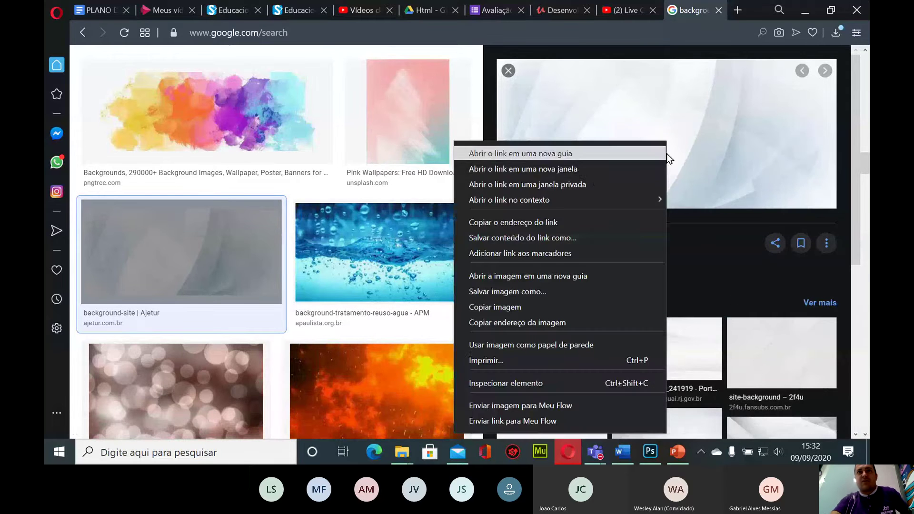
pyautogui.click(509, 276)
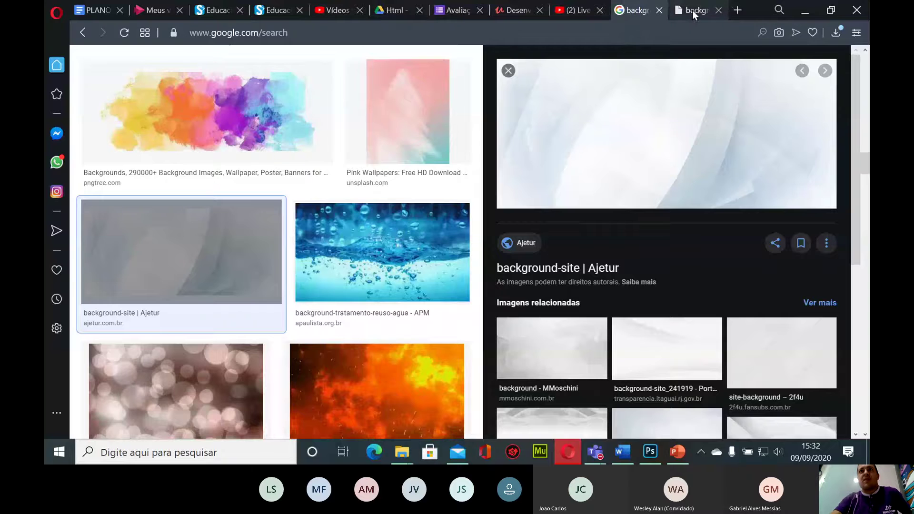
pyautogui.click(692, 10)
pyautogui.rightClick(408, 206)
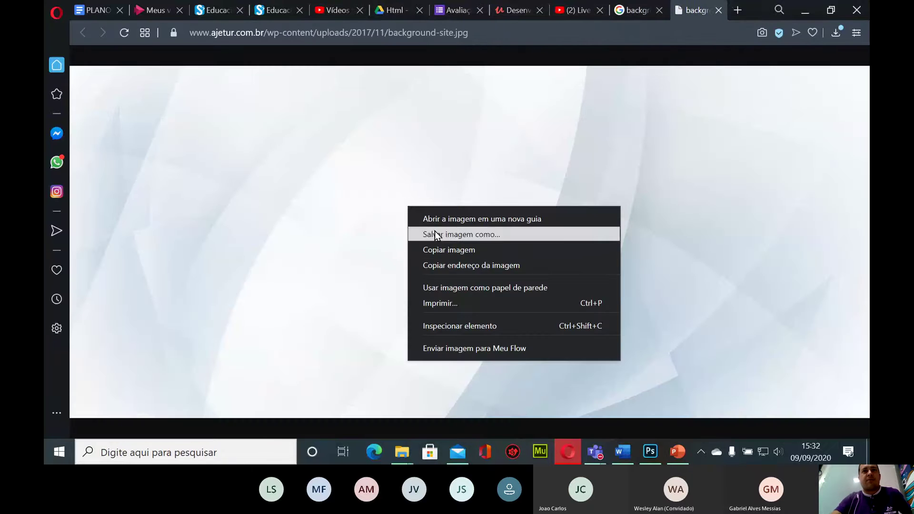
pyautogui.click(460, 238)
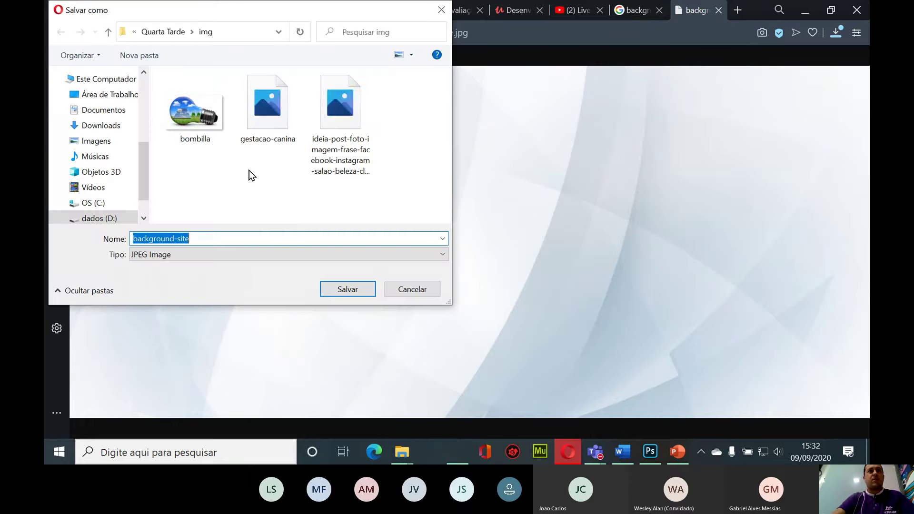
pyautogui.click(338, 296)
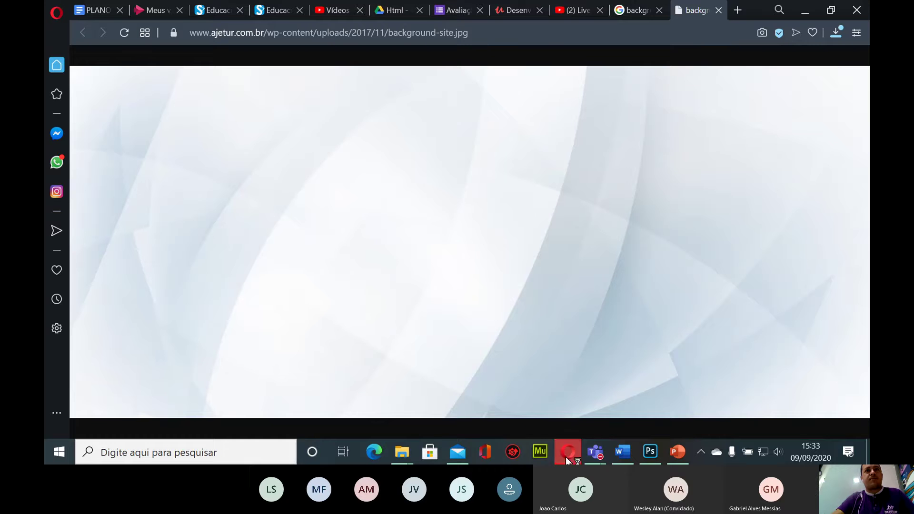
# Switch to File Explorer and open the img folder inside Quarta Tarde
pyautogui.moveTo(403, 454)
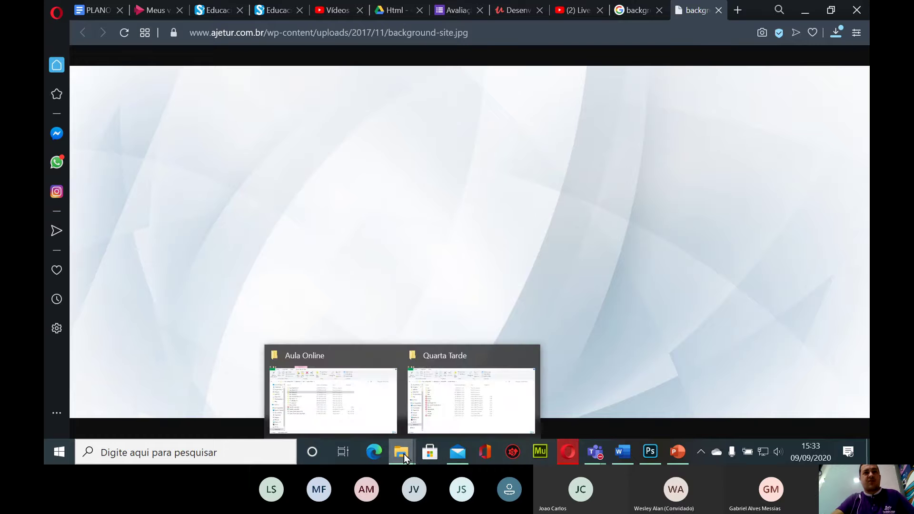
pyautogui.click(471, 363)
pyautogui.doubleClick(184, 188)
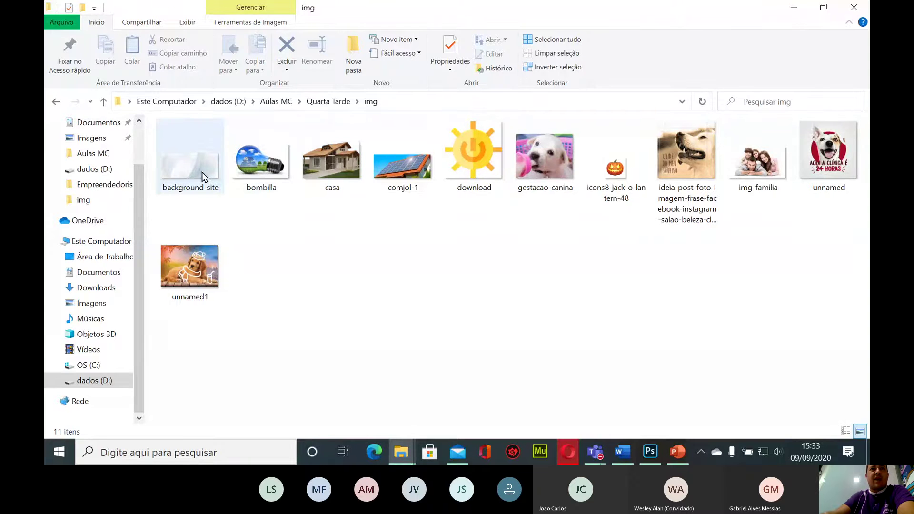
pyautogui.moveTo(202, 172)
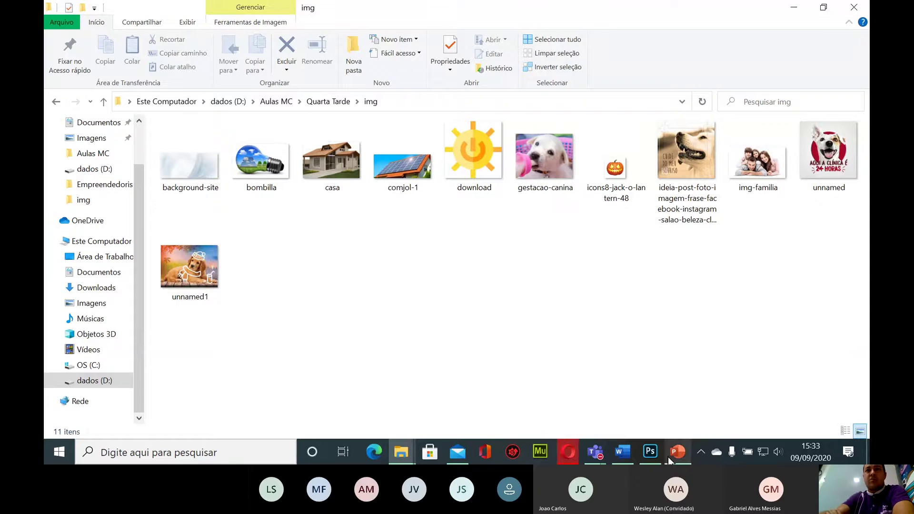
# Try to bring the background-site image from the img folder into the open Photoshop document
pyautogui.click(650, 452)
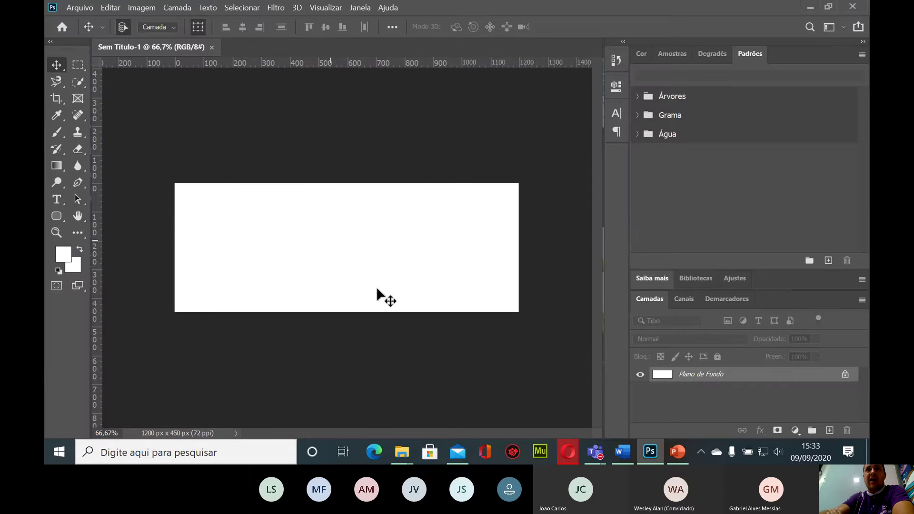
pyautogui.click(810, 7)
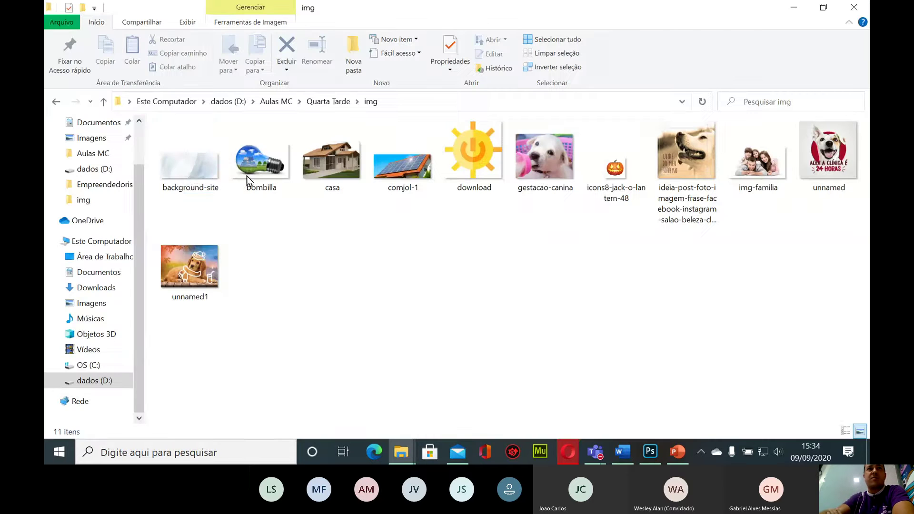
pyautogui.doubleClick(203, 184)
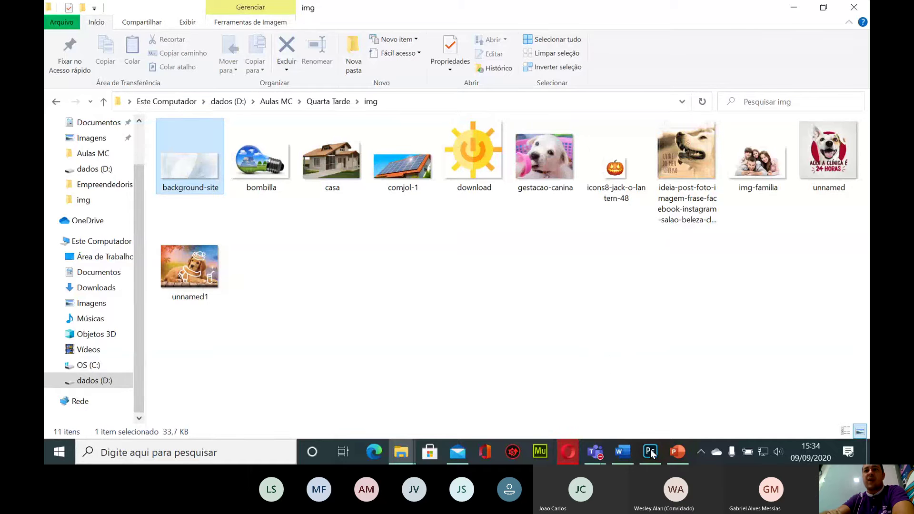
pyautogui.moveTo(651, 453); pyautogui.dragTo(355, 257)
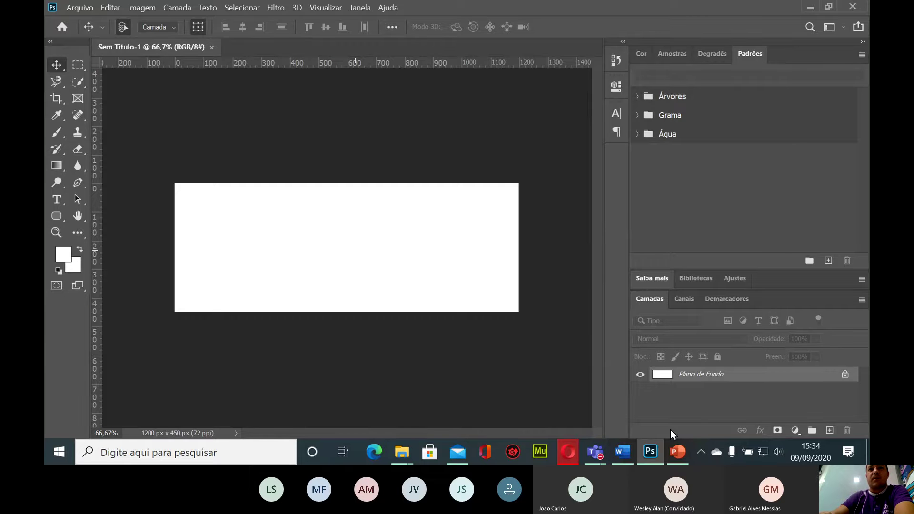
# Return to the img folder in File Explorer and place the background-site image into the blank Photoshop document
pyautogui.moveTo(572, 456)
pyautogui.moveTo(401, 454)
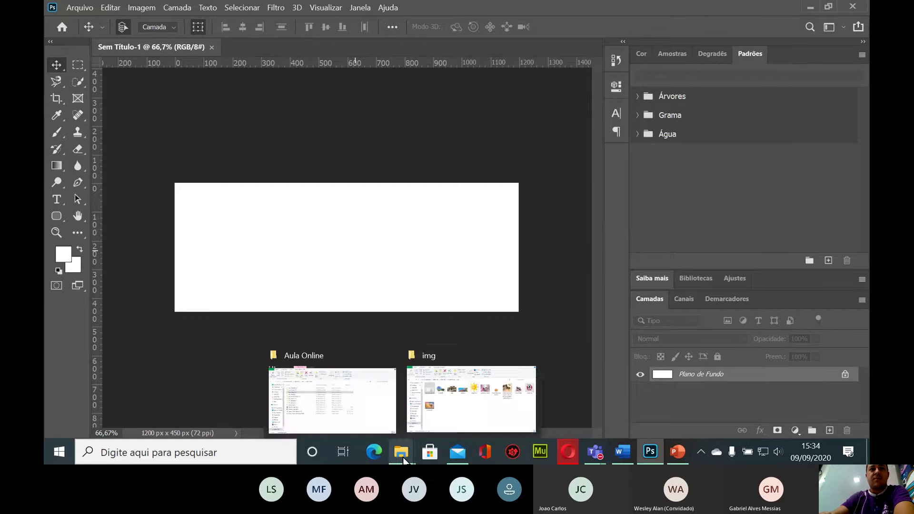
pyautogui.click(376, 423)
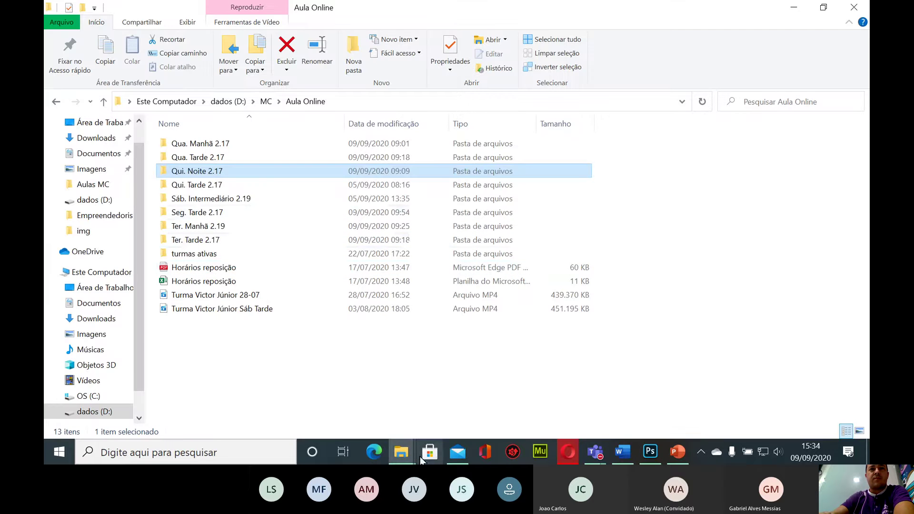
pyautogui.click(435, 396)
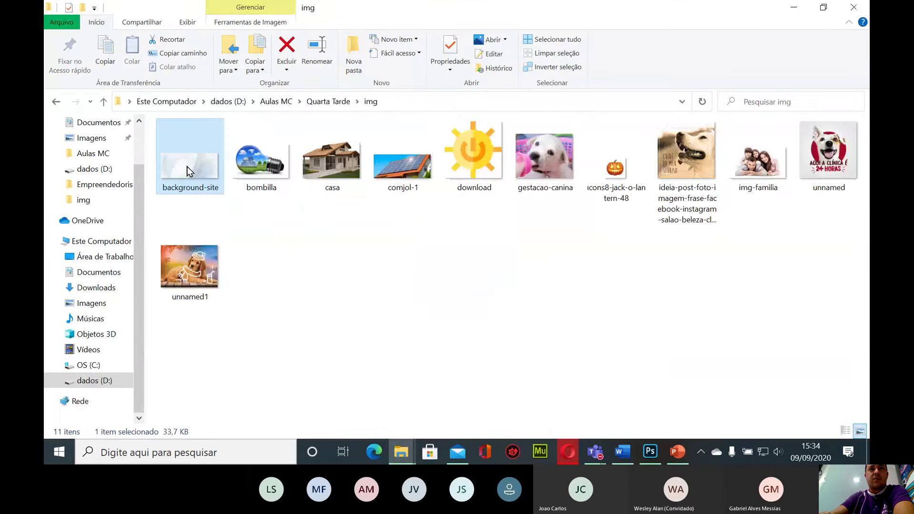
pyautogui.moveTo(187, 167); pyautogui.dragTo(425, 227)
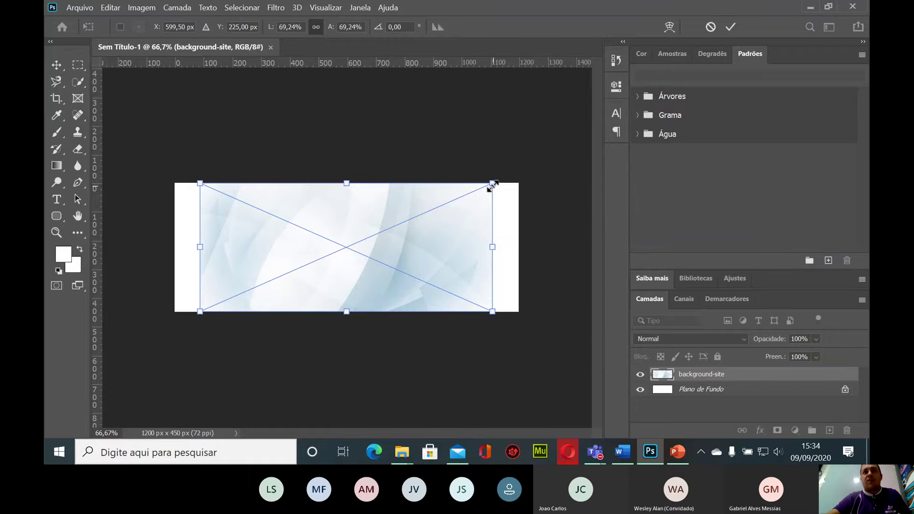
# Scale the placed background-site image proportionally to about 83.5% so it covers the whole canvas, and commit the transform
pyautogui.moveTo(492, 183); pyautogui.dragTo(525, 168)
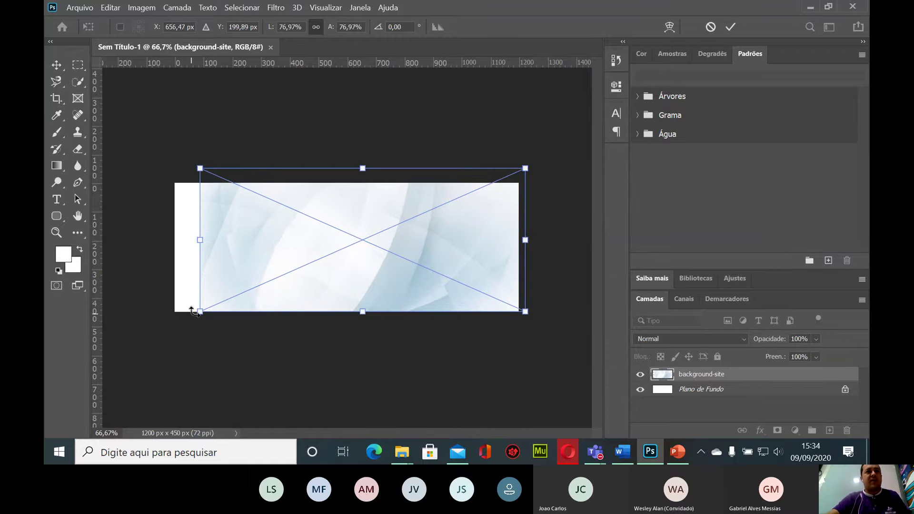
pyautogui.moveTo(194, 313); pyautogui.dragTo(166, 324)
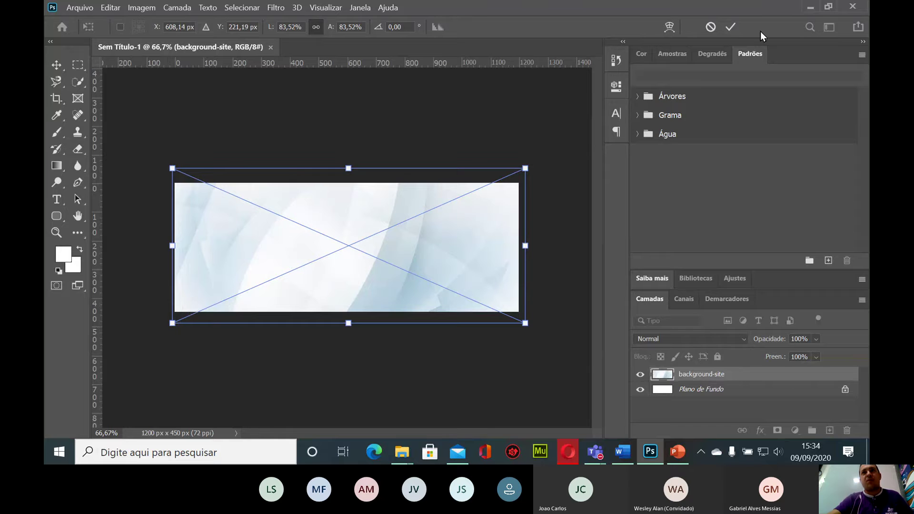
pyautogui.click(730, 27)
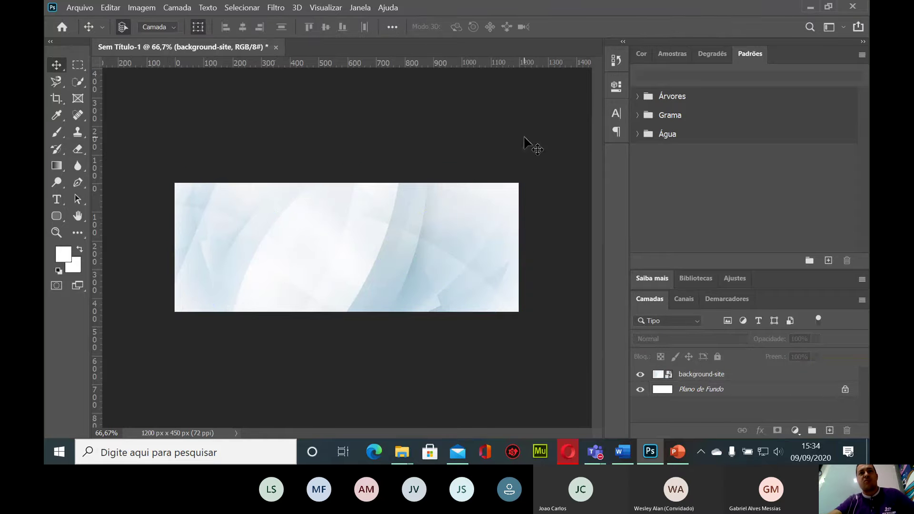
# Switch to the Teams meeting, admit the participant waiting in the lobby, and minimize the meeting to return to the banner
pyautogui.moveTo(619, 457)
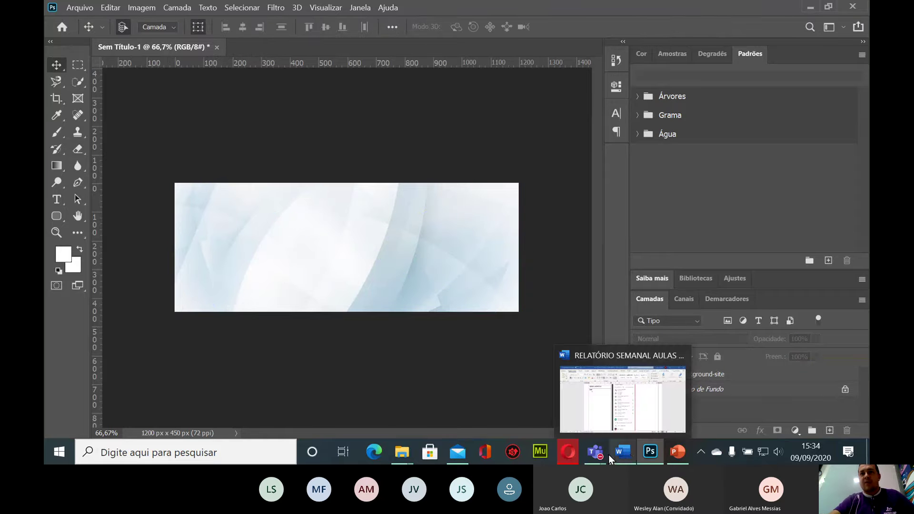
pyautogui.click(529, 376)
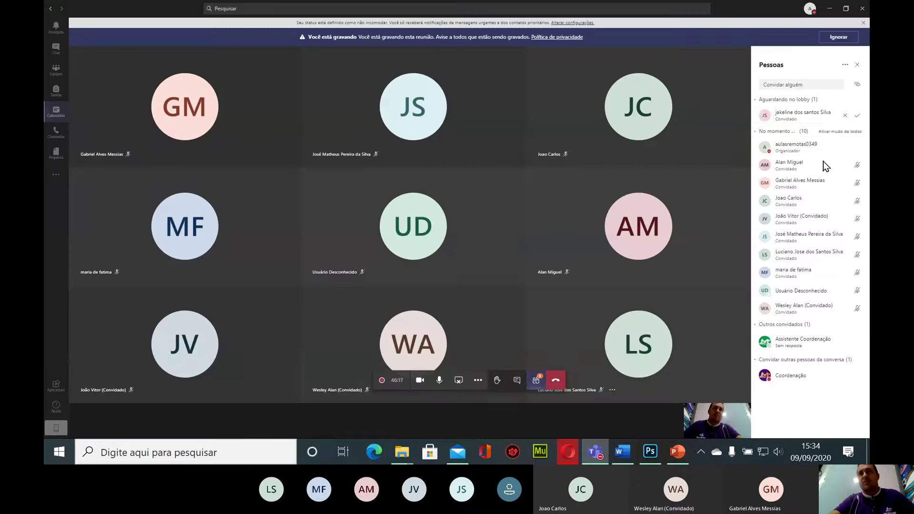
pyautogui.click(859, 117)
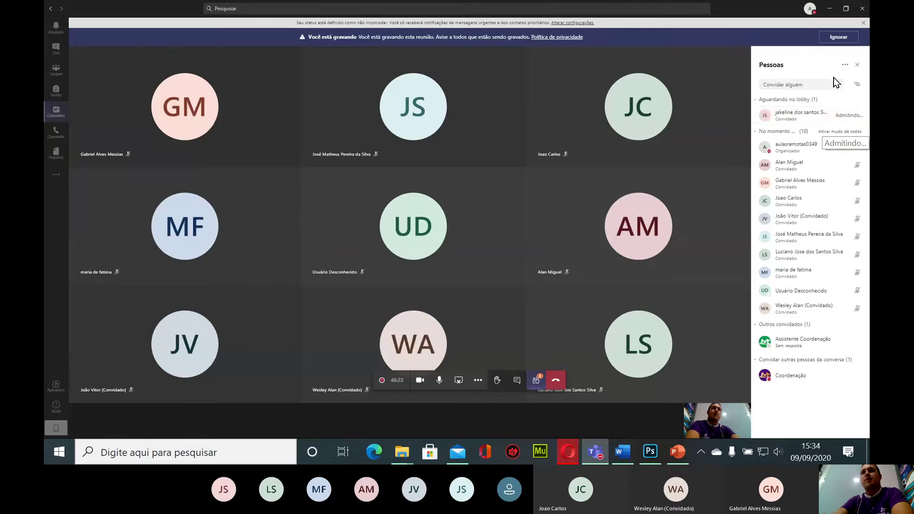
pyautogui.click(830, 10)
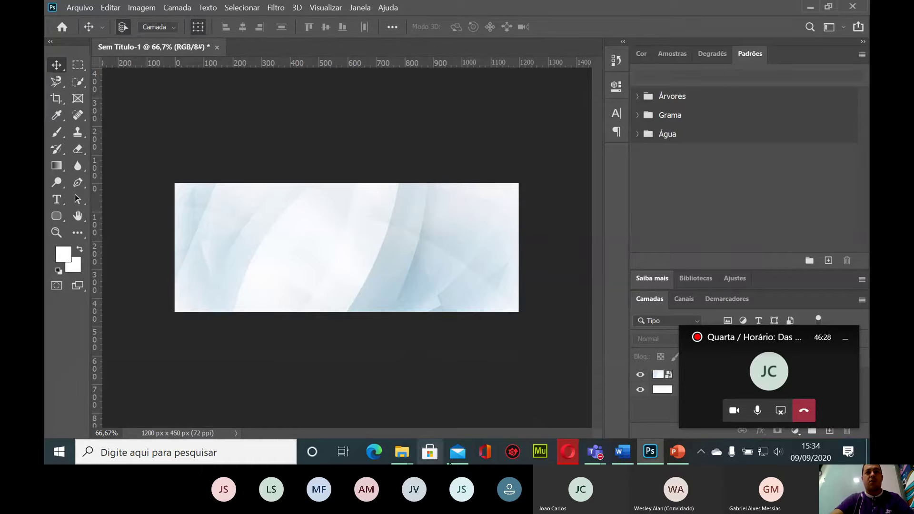
# Open the img folder in File Explorer and place the casa image into the banner document in Photoshop
pyautogui.moveTo(401, 453)
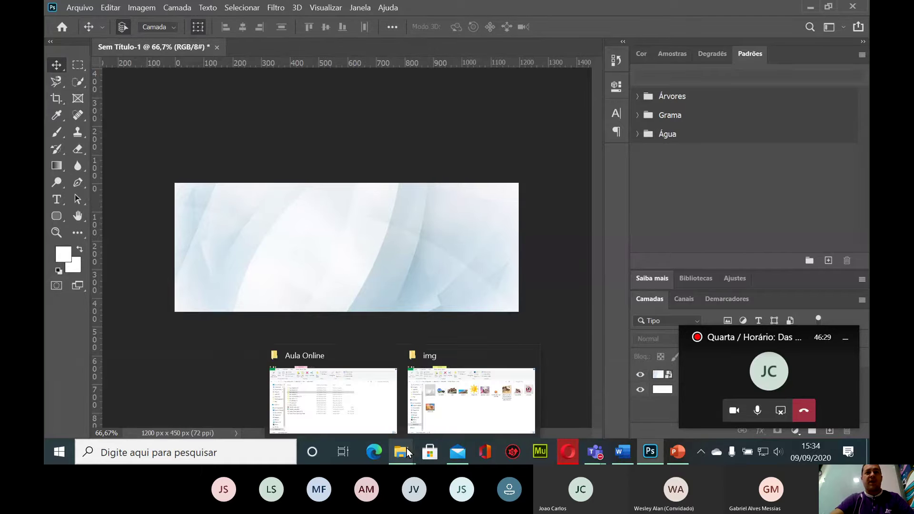
pyautogui.click(359, 400)
pyautogui.click(467, 353)
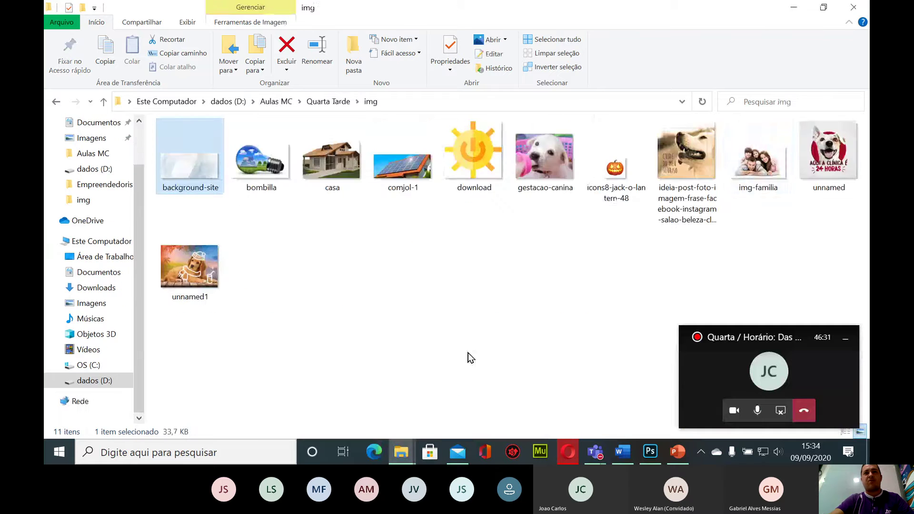
pyautogui.moveTo(758, 167); pyautogui.dragTo(728, 214)
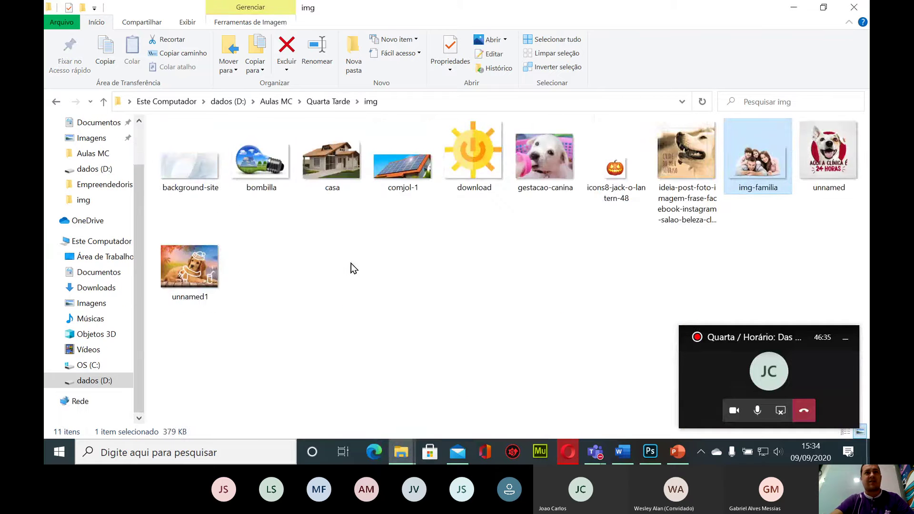
pyautogui.moveTo(336, 169); pyautogui.dragTo(397, 266)
# Position the placed house image over the right half of the banner, scale it proportionally to about 115.5%, and commit the transform
pyautogui.moveTo(376, 248); pyautogui.dragTo(456, 265)
pyautogui.click(502, 243)
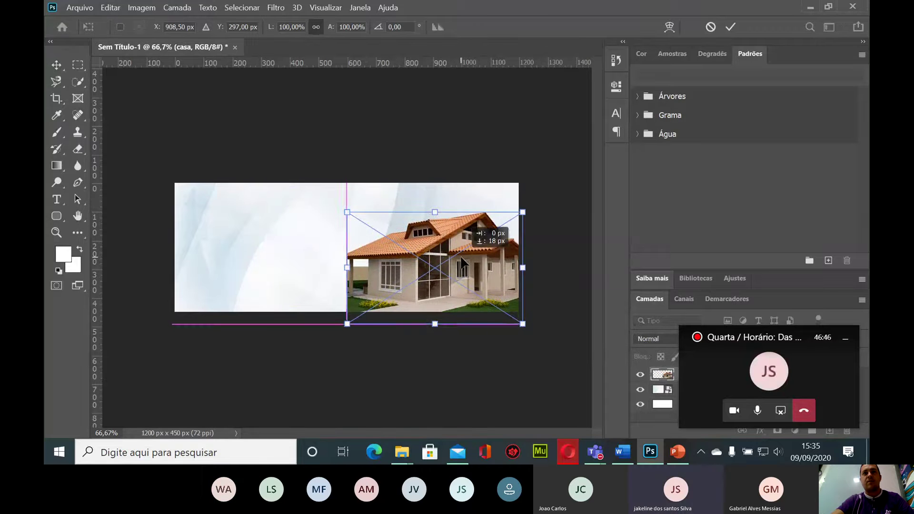
pyautogui.moveTo(522, 212); pyautogui.dragTo(550, 194)
pyautogui.moveTo(459, 259)
pyautogui.mouseDown()
pyautogui.moveTo(446, 260)
pyautogui.moveTo(459, 260)
pyautogui.mouseUp()
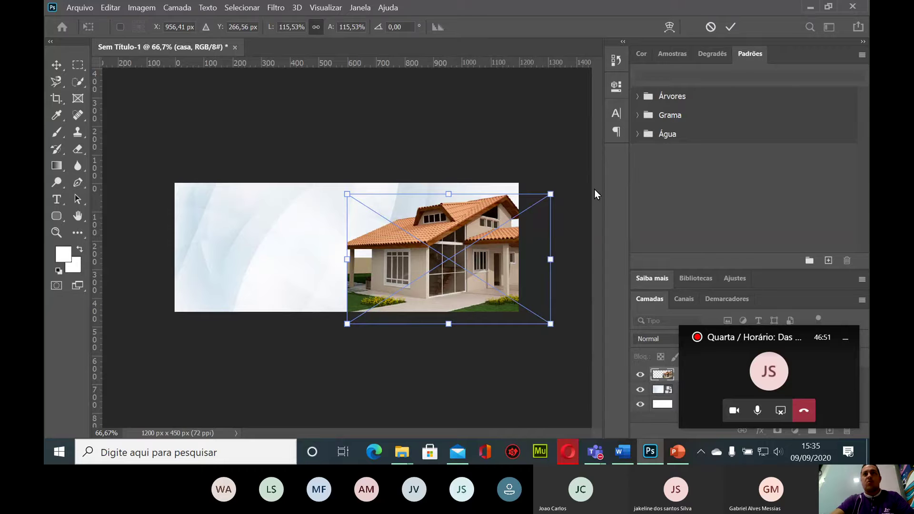
pyautogui.click(728, 27)
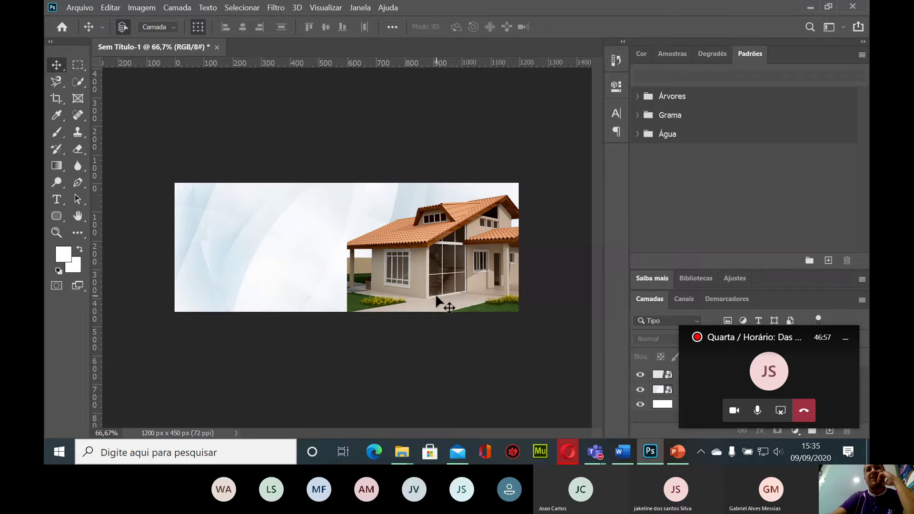
# Move the house image up and left so it spans the canvas height near the banner's right edge, and deselect it
pyautogui.click(454, 276)
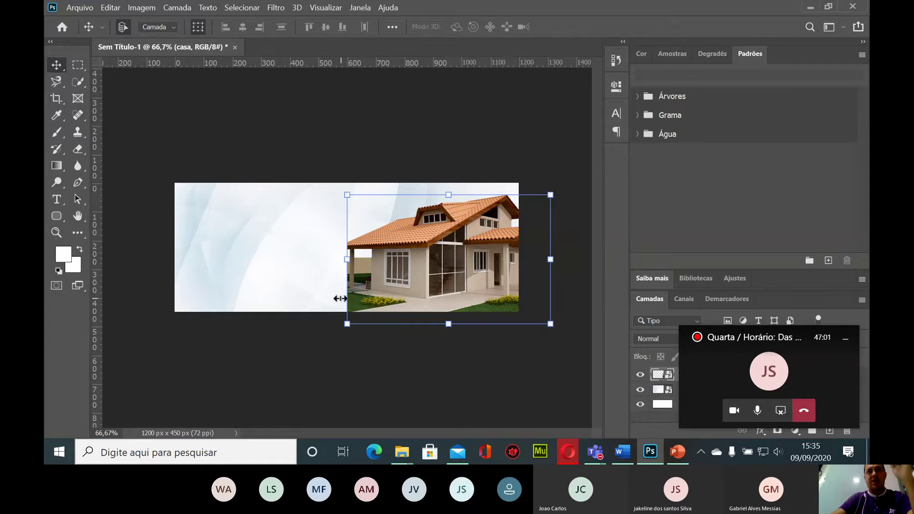
pyautogui.scroll(2, 351, 249)
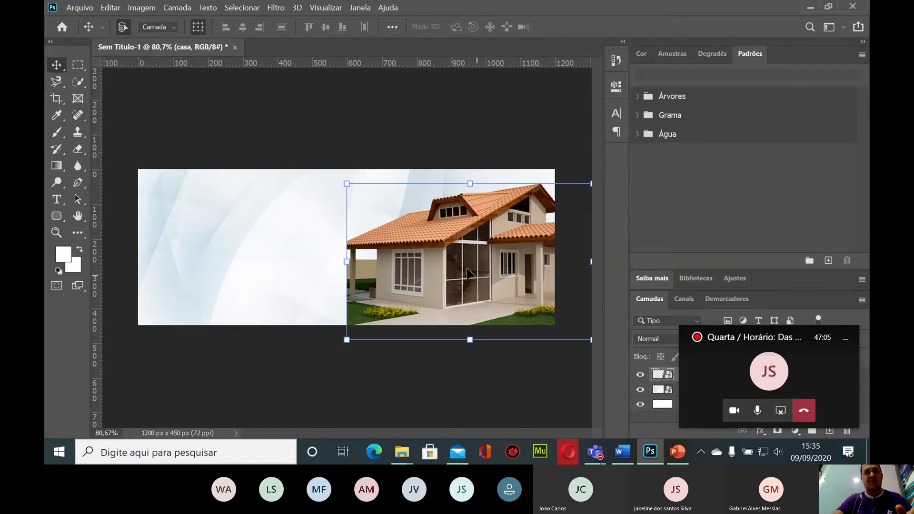
pyautogui.moveTo(468, 273); pyautogui.dragTo(445, 266)
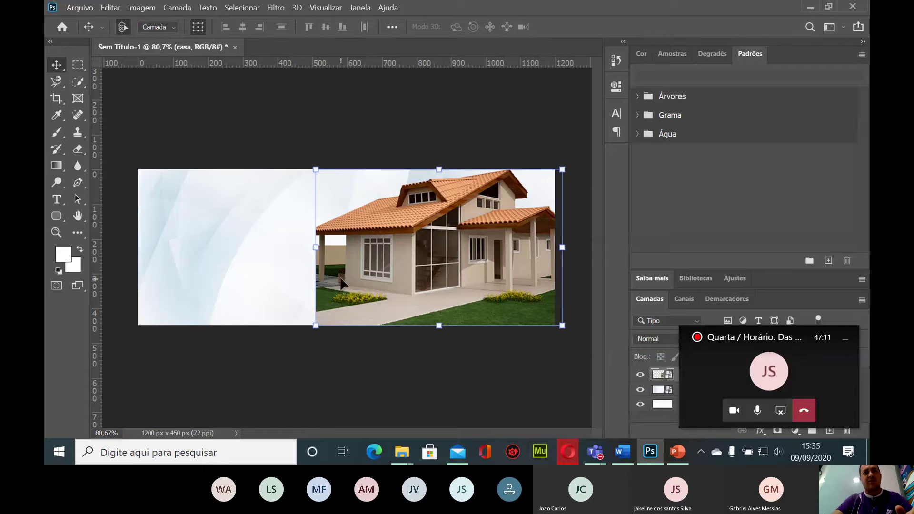
pyautogui.click(303, 356)
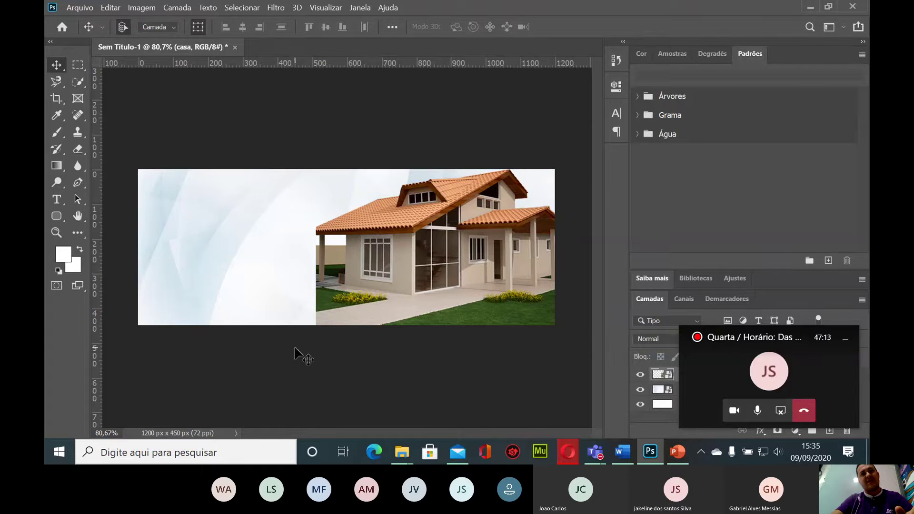
# Try to erase part of the house image on the casa layer with the Eraser tool
pyautogui.click(317, 285)
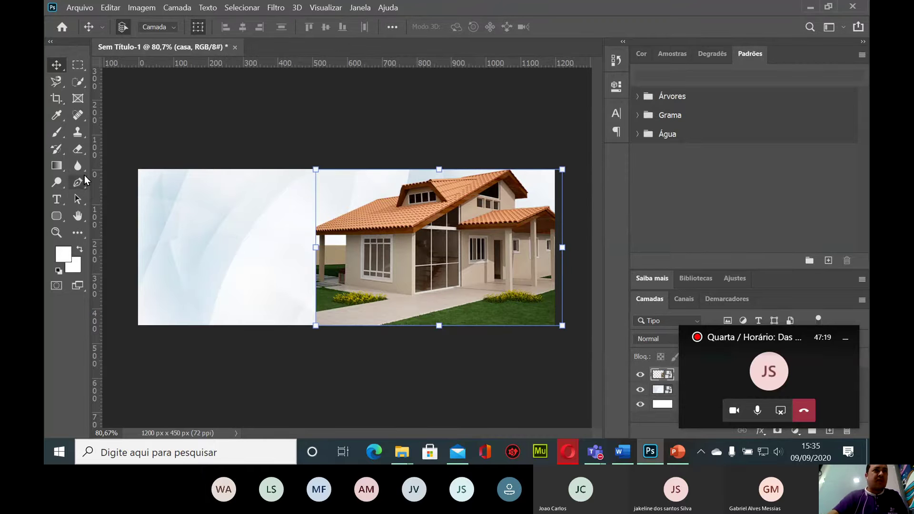
pyautogui.click(76, 150)
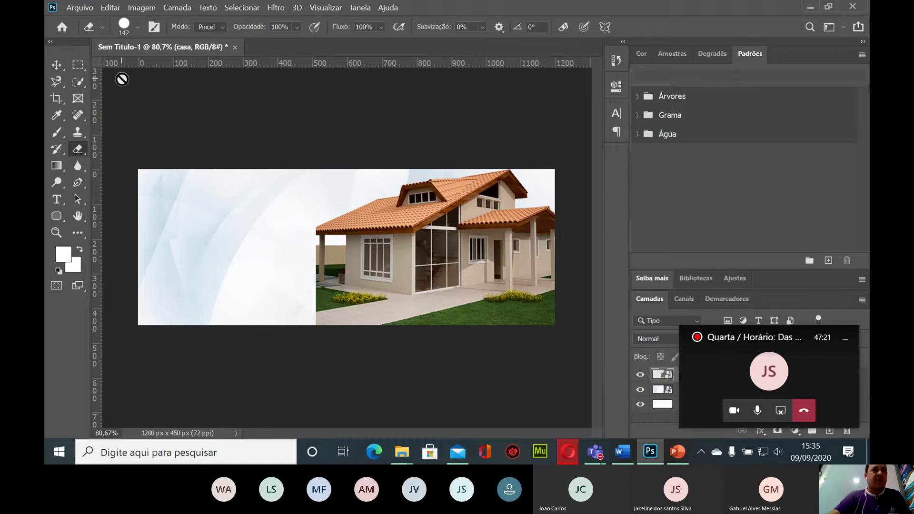
pyautogui.click(409, 266)
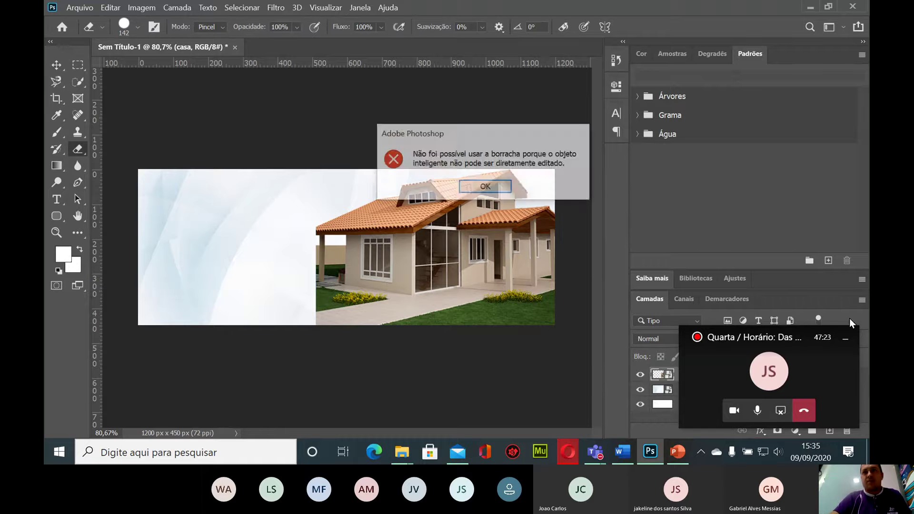
pyautogui.click(493, 186)
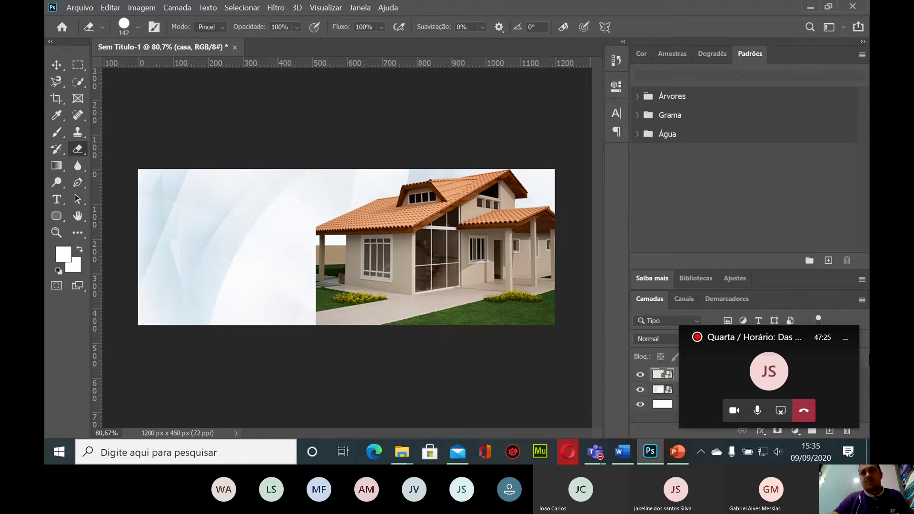
# Minimize the floating meeting window and check the list of layers beneath the house with the Move tool
pyautogui.click(838, 338)
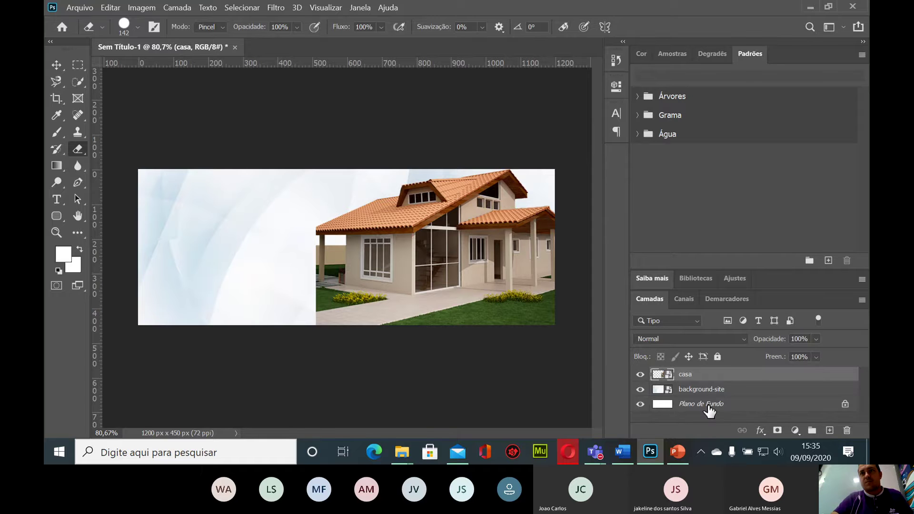
pyautogui.click(57, 64)
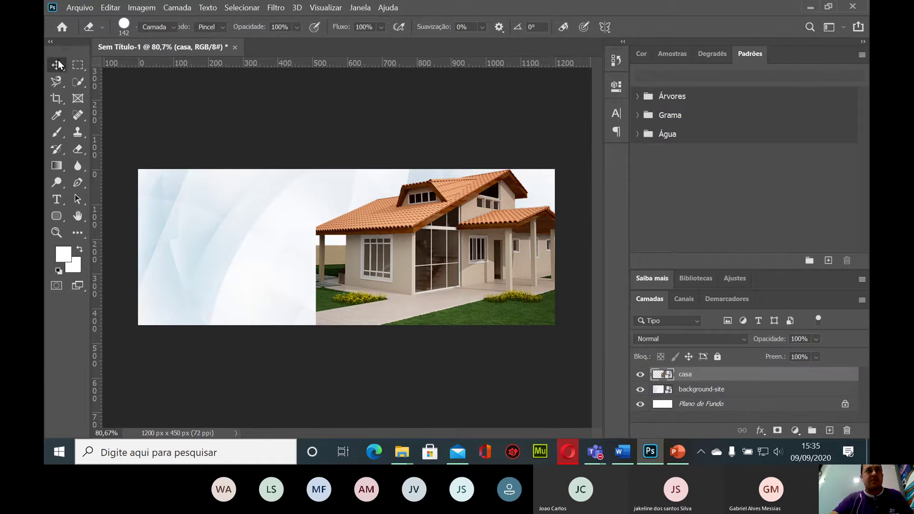
pyautogui.rightClick(494, 241)
pyautogui.rightClick(433, 219)
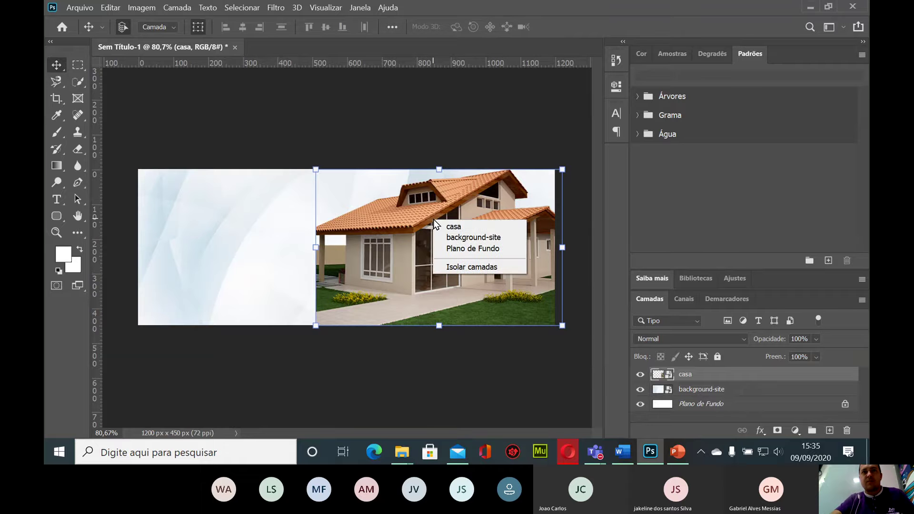
pyautogui.click(434, 224)
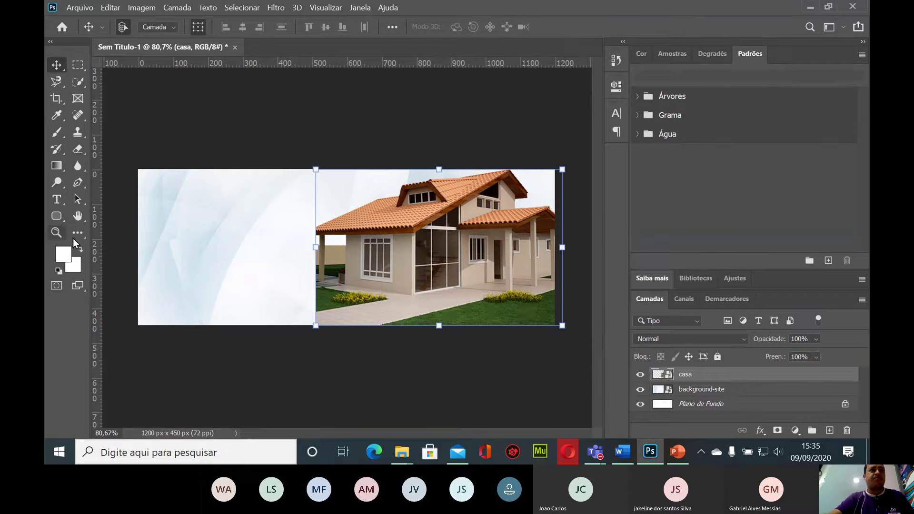
# Apply the basic Desfoque blur filter to the casa layer
pyautogui.click(62, 170)
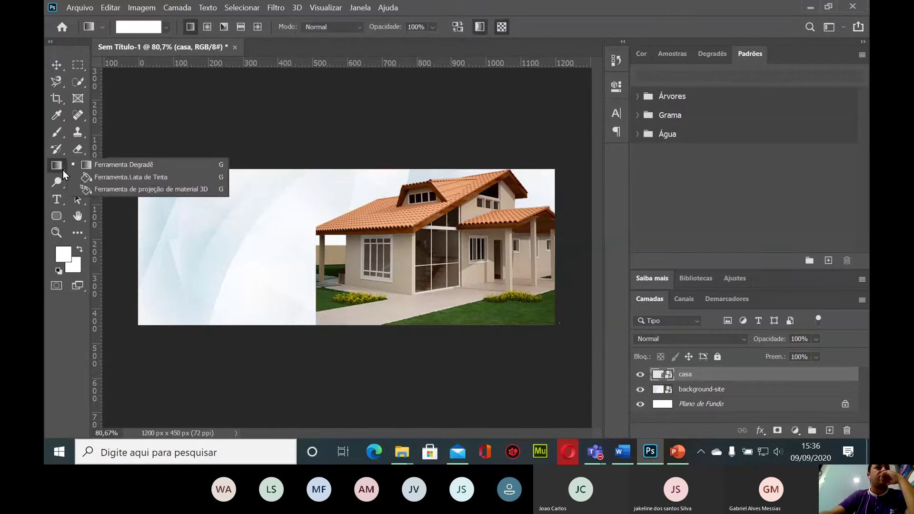
pyautogui.click(63, 170)
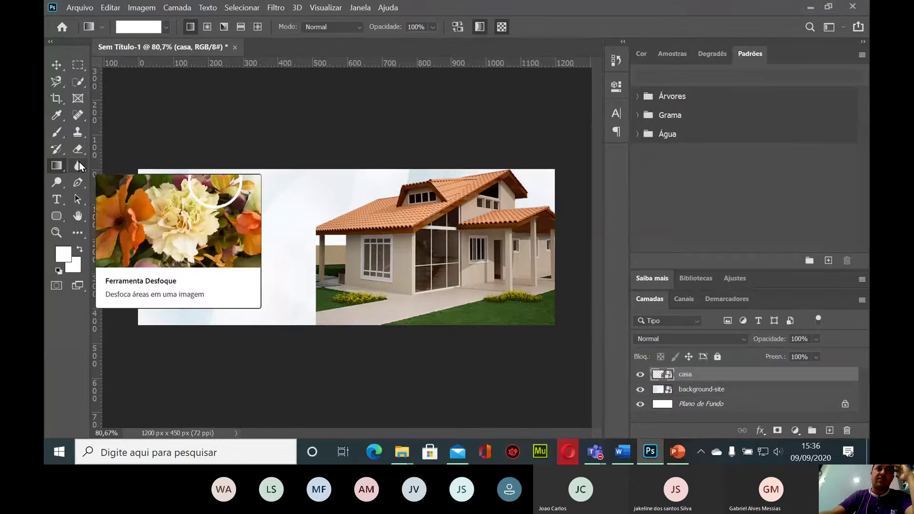
pyautogui.click(281, 8)
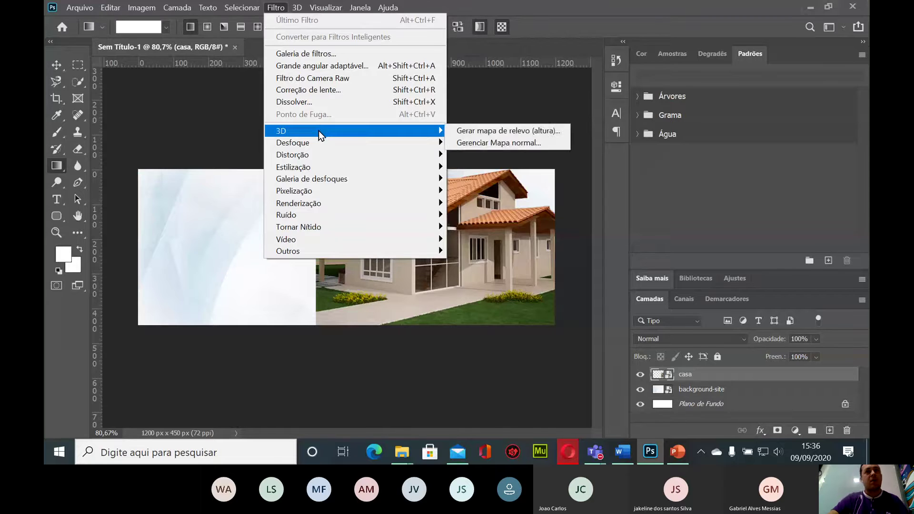
pyautogui.moveTo(324, 143)
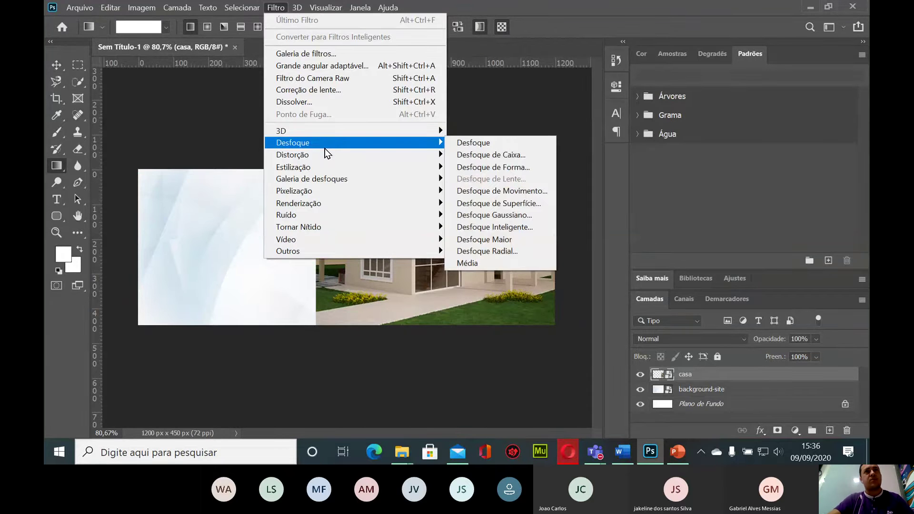
pyautogui.moveTo(318, 187)
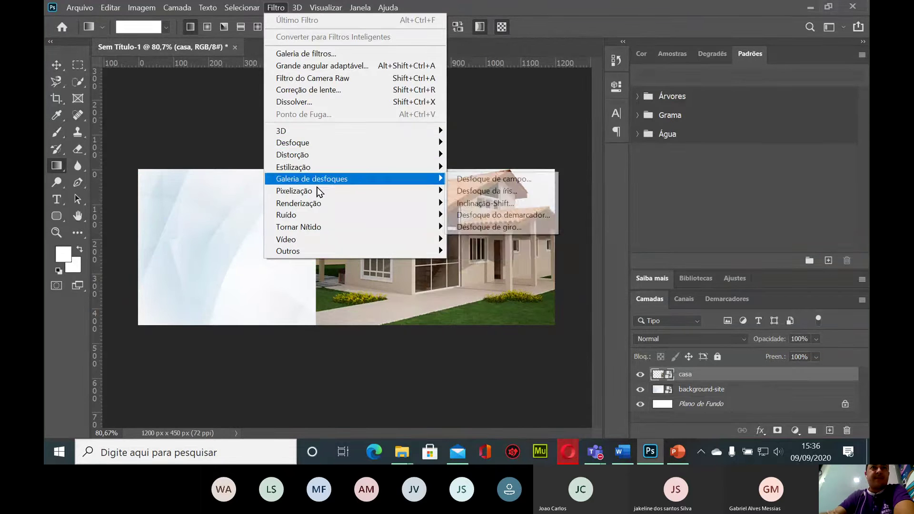
pyautogui.moveTo(316, 219)
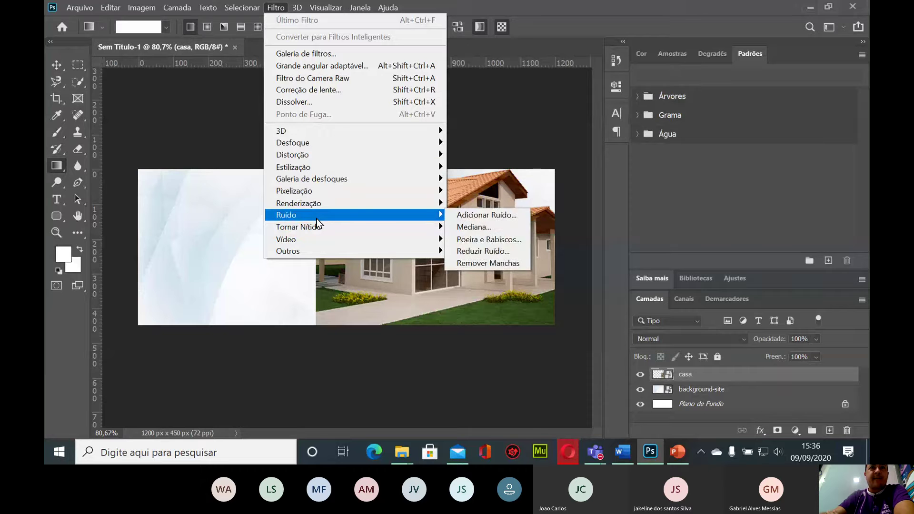
pyautogui.moveTo(313, 163)
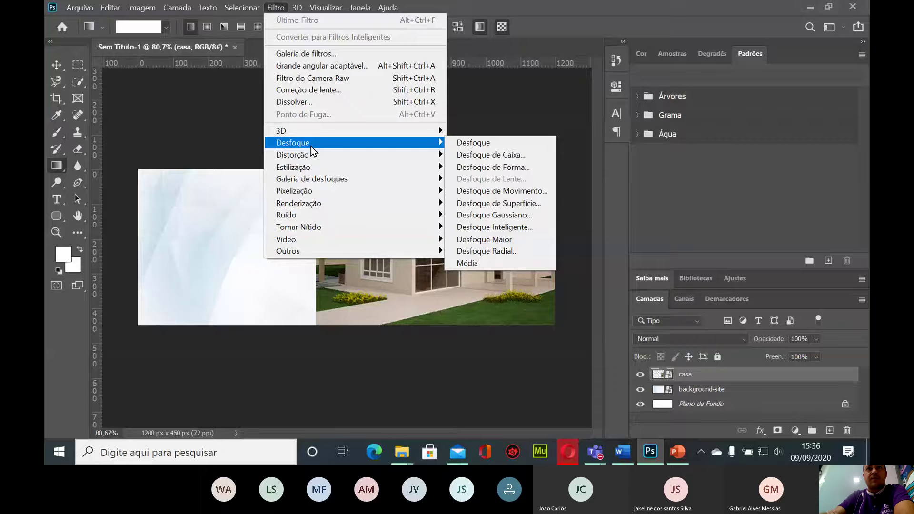
pyautogui.click(495, 146)
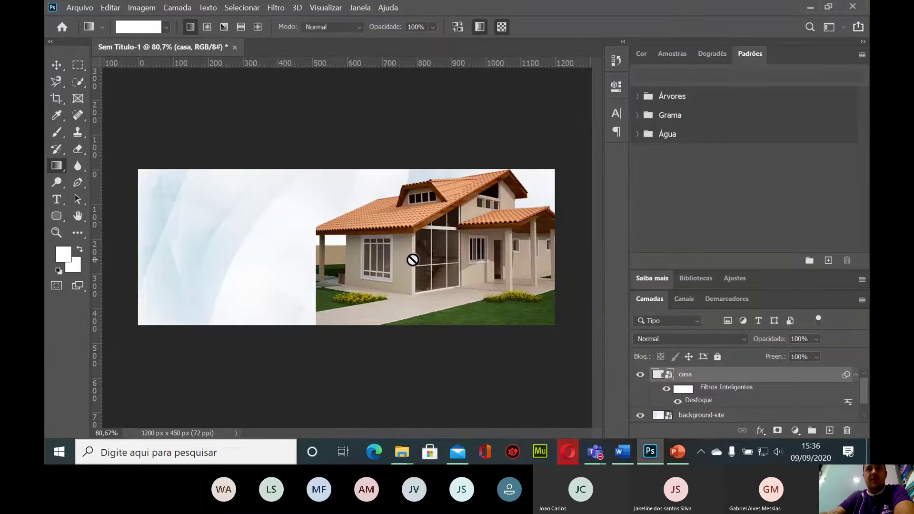
# Try to apply a gradient to the house image, and return to the Move tool with no layer selected
pyautogui.click(430, 254)
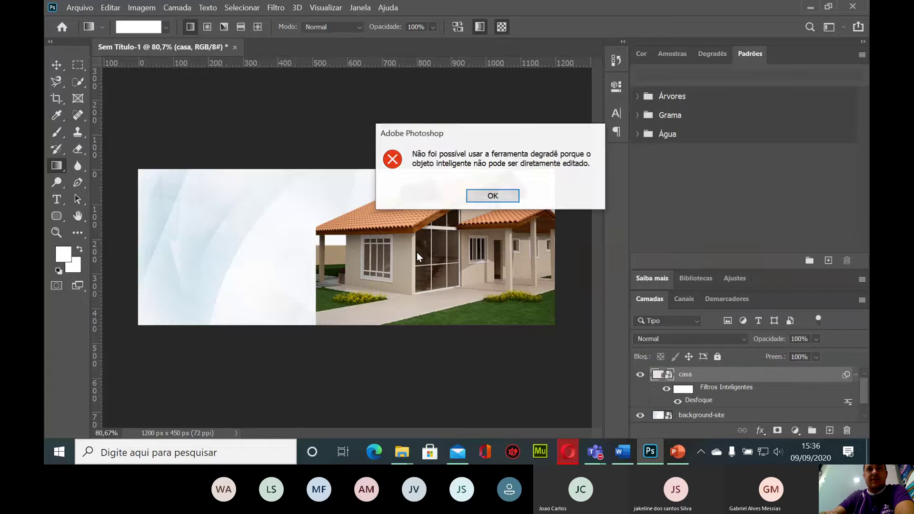
pyautogui.click(481, 196)
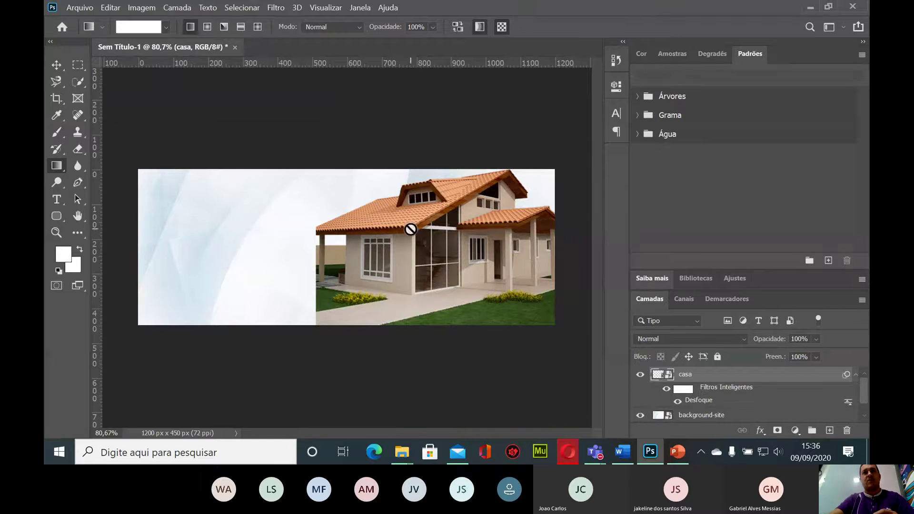
pyautogui.press('v')
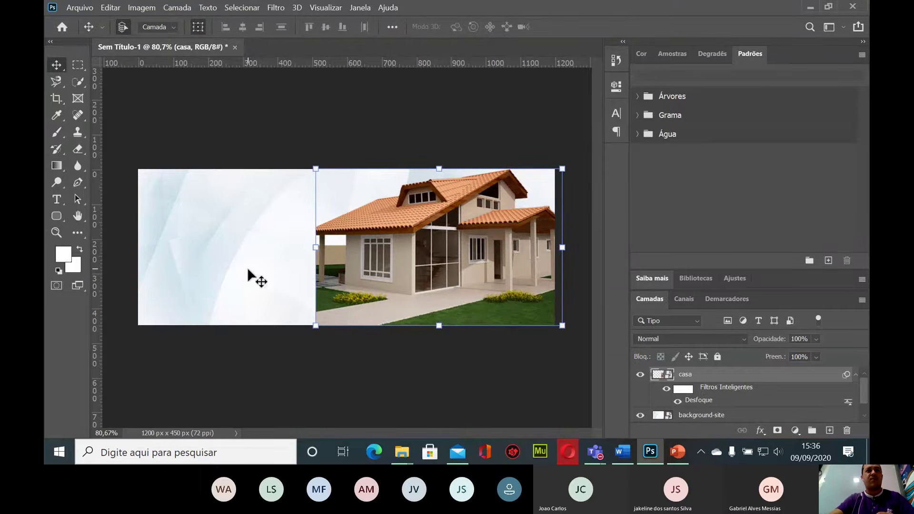
pyautogui.click(263, 328)
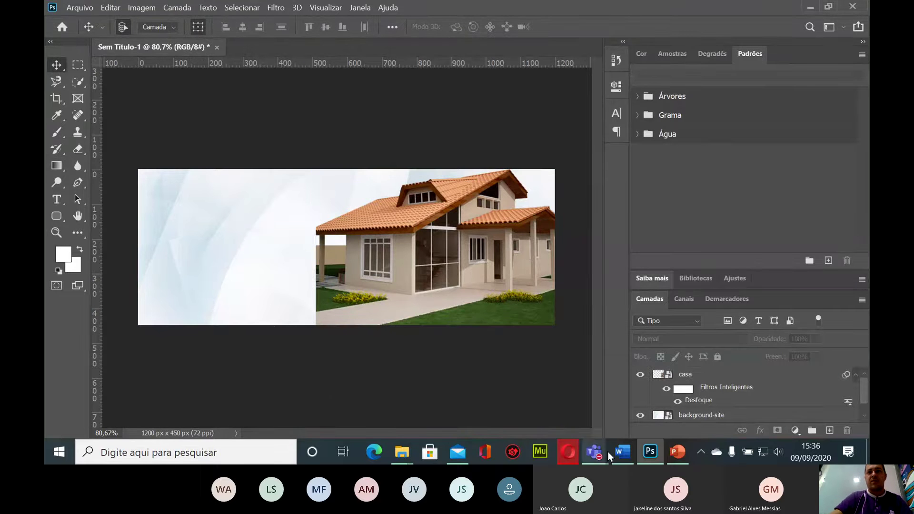
# Place the img-familia picture from the img folder into the banner over the background and the left edge of the house
pyautogui.moveTo(407, 454)
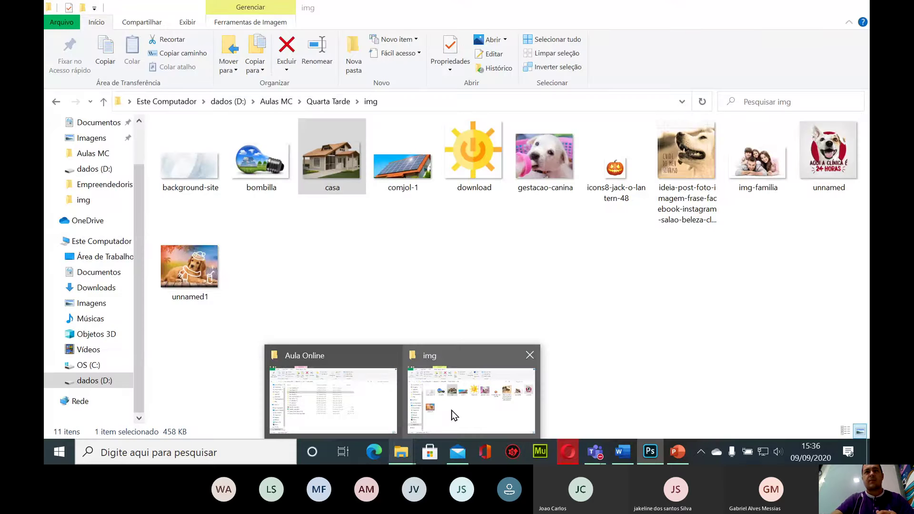
pyautogui.click(454, 416)
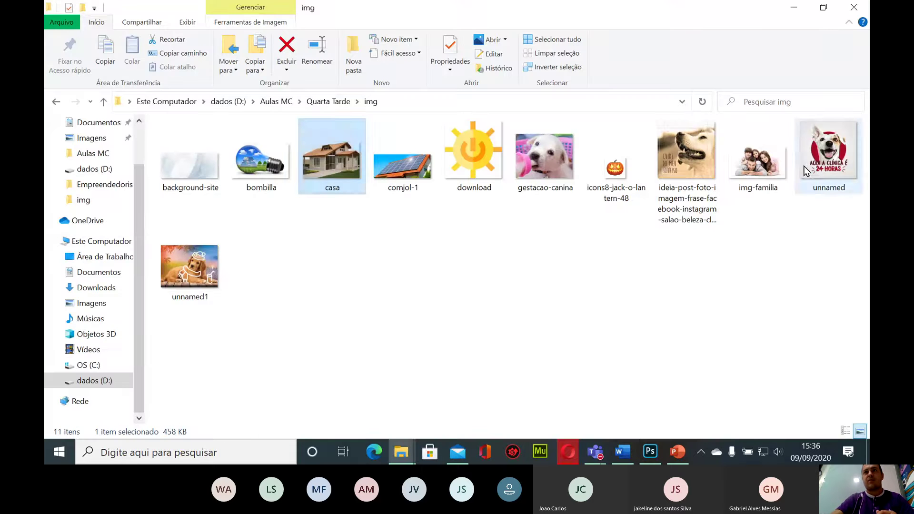
pyautogui.moveTo(757, 162); pyautogui.dragTo(348, 279)
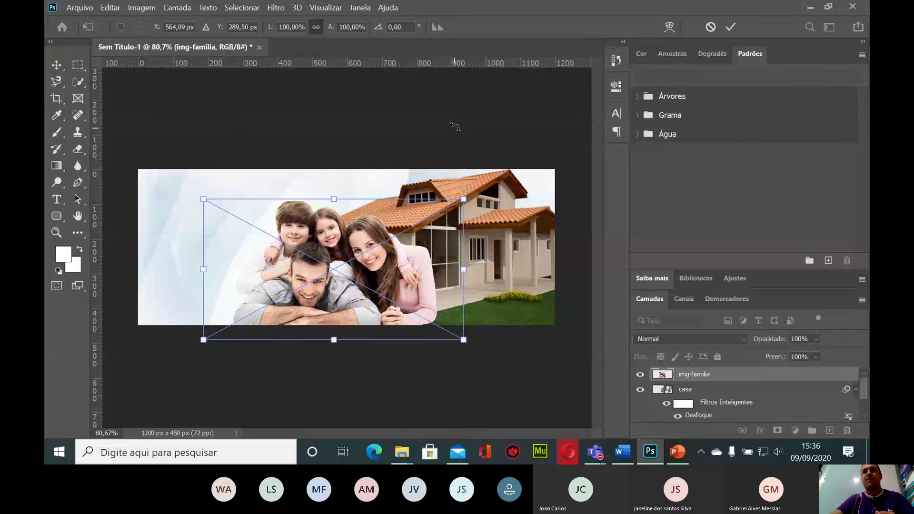
pyautogui.click(730, 27)
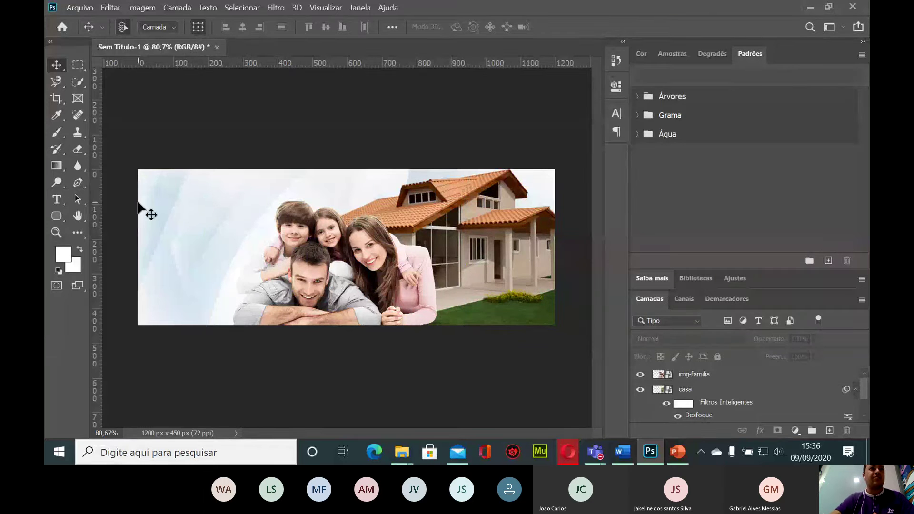
# Add a text layer reading "Financie a casa dos sonhos" above the banner area
pyautogui.click(56, 200)
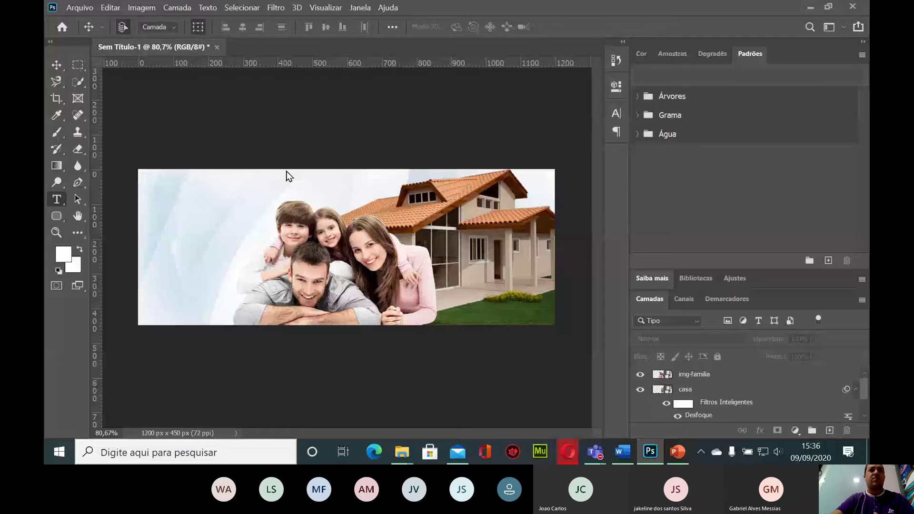
pyautogui.click(271, 126)
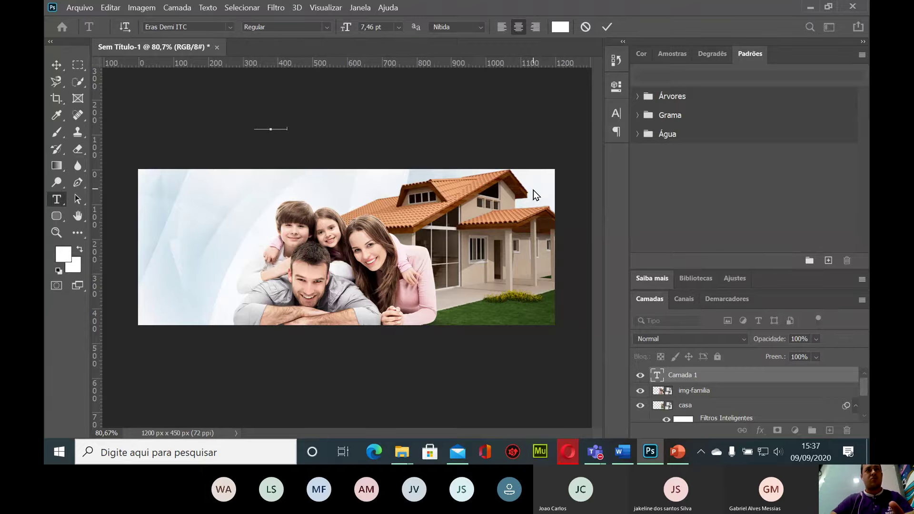
pyautogui.click(57, 65)
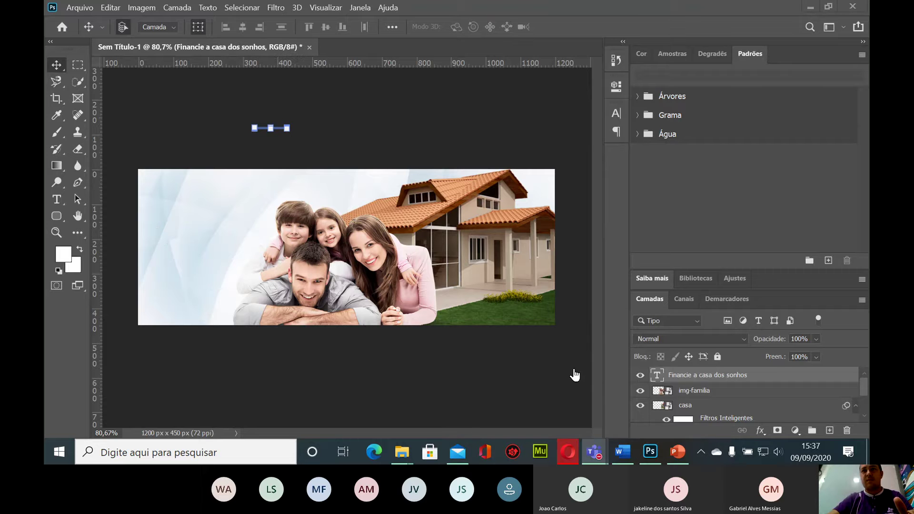
# Switch to the Teams meeting, admit the participant waiting in the lobby, and return to the Photoshop banner
pyautogui.hotkey('alt', 'Tab')
pyautogui.click(855, 117)
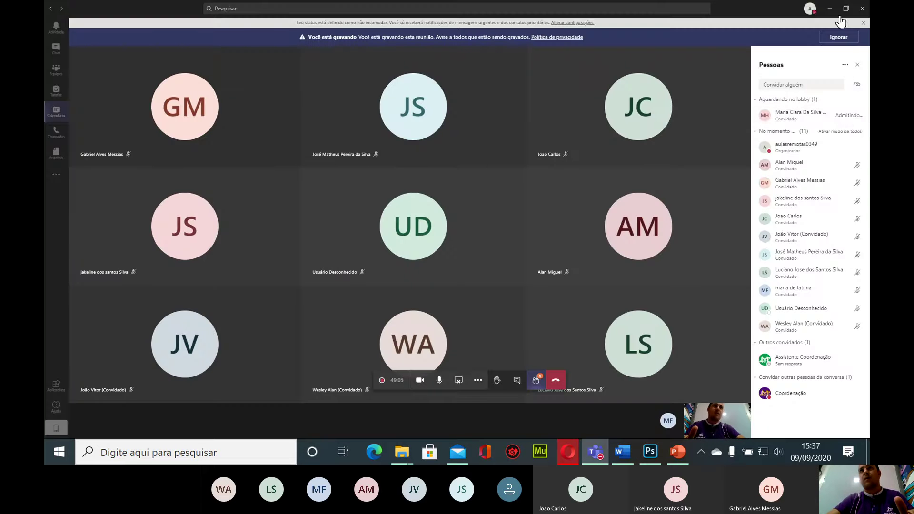
pyautogui.click(830, 9)
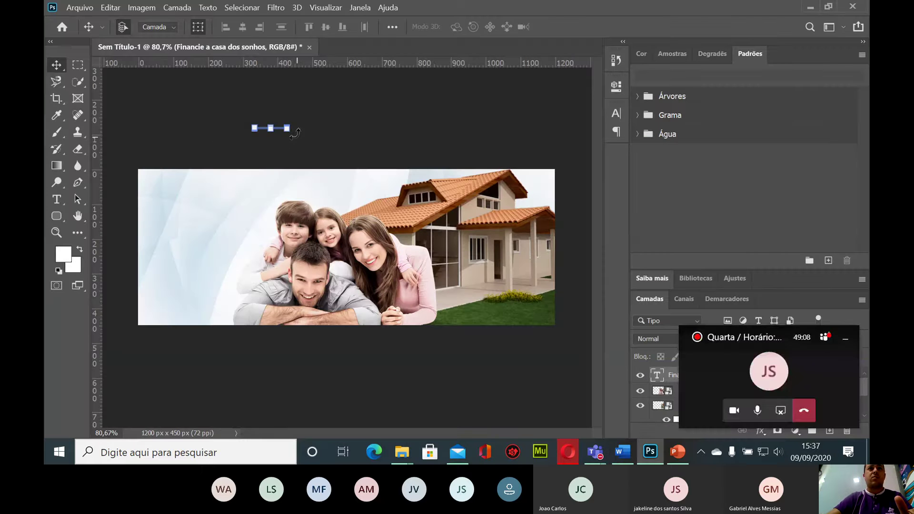
# Scale the "Financie a casa dos sonhos" text to about 628% and move it to the banner's upper left corner
pyautogui.moveTo(287, 127); pyautogui.dragTo(383, 167)
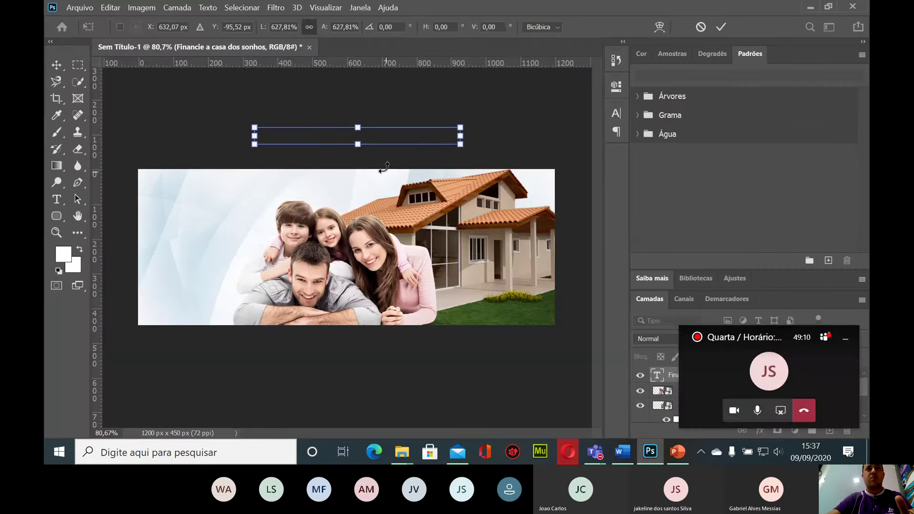
pyautogui.moveTo(378, 137); pyautogui.dragTo(274, 184)
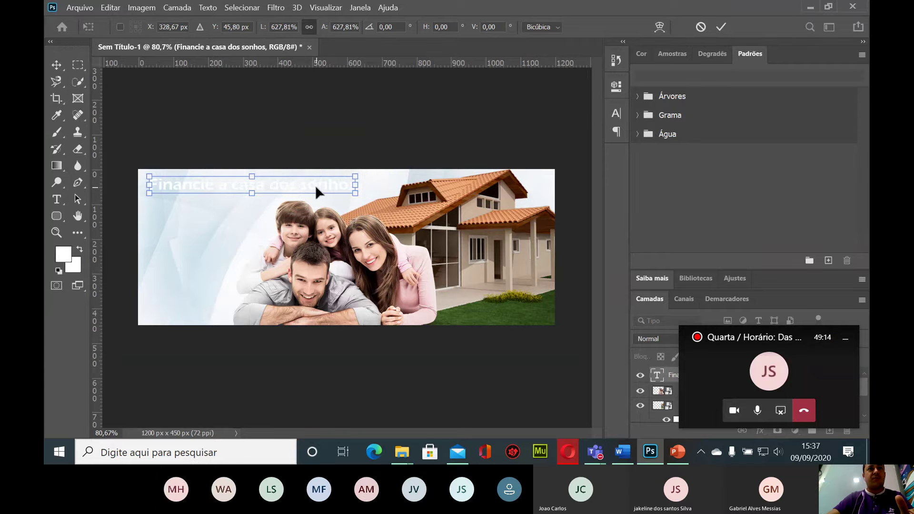
pyautogui.press('Return')
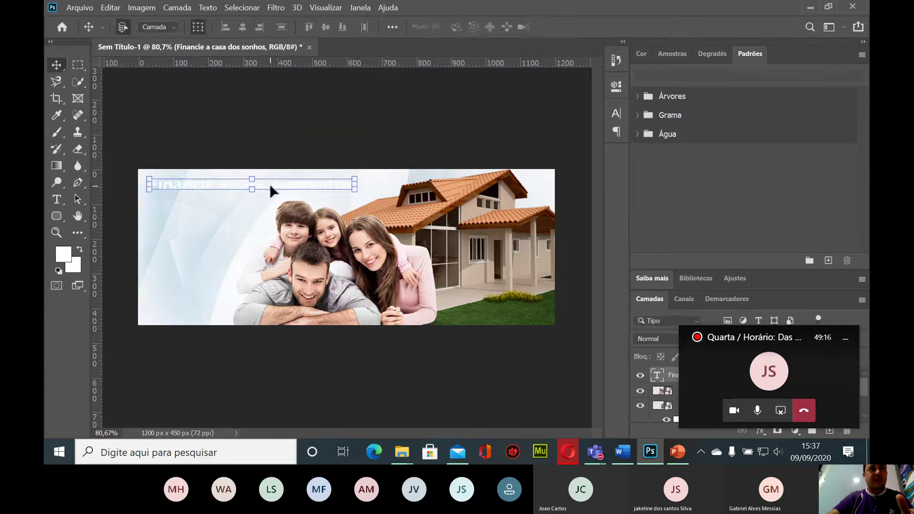
# Break the headline into two lines after "casa" and position it in the banner's upper left, beside the family
pyautogui.doubleClick(270, 184)
pyautogui.click(269, 183)
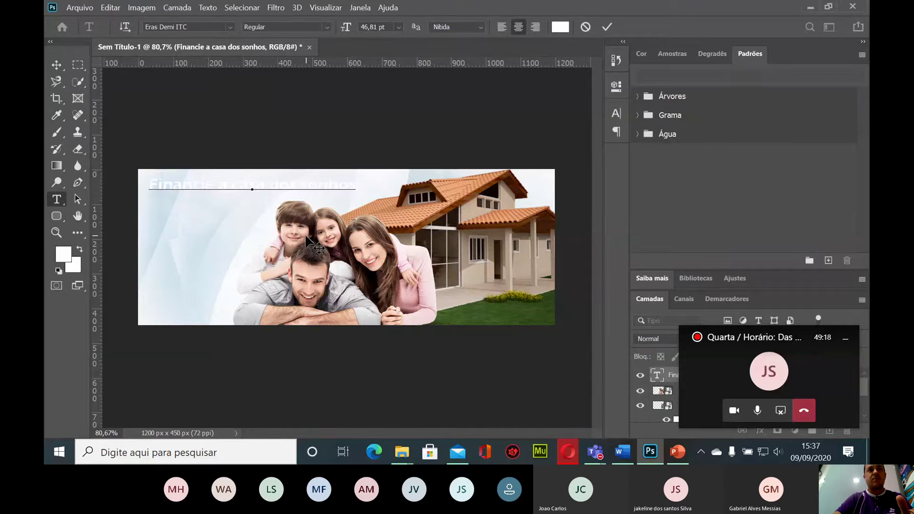
pyautogui.press('Return')
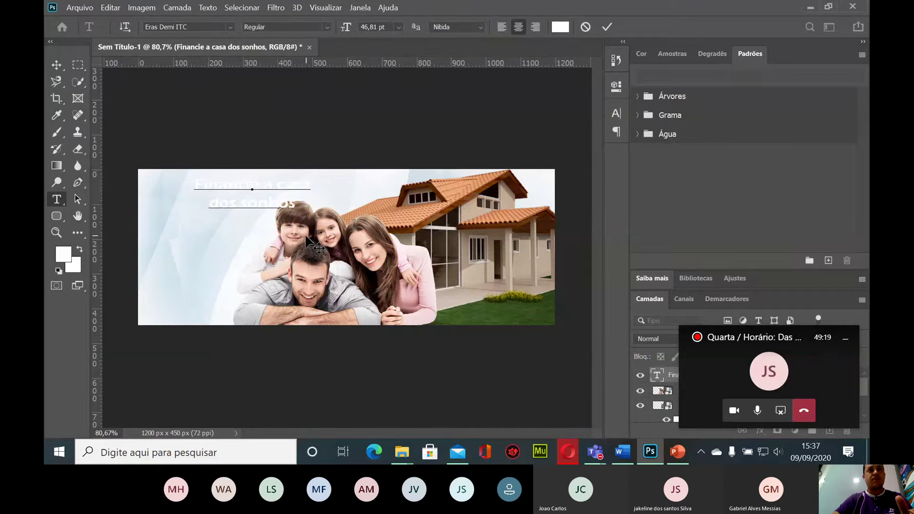
pyautogui.click(55, 68)
pyautogui.moveTo(265, 187); pyautogui.dragTo(218, 200)
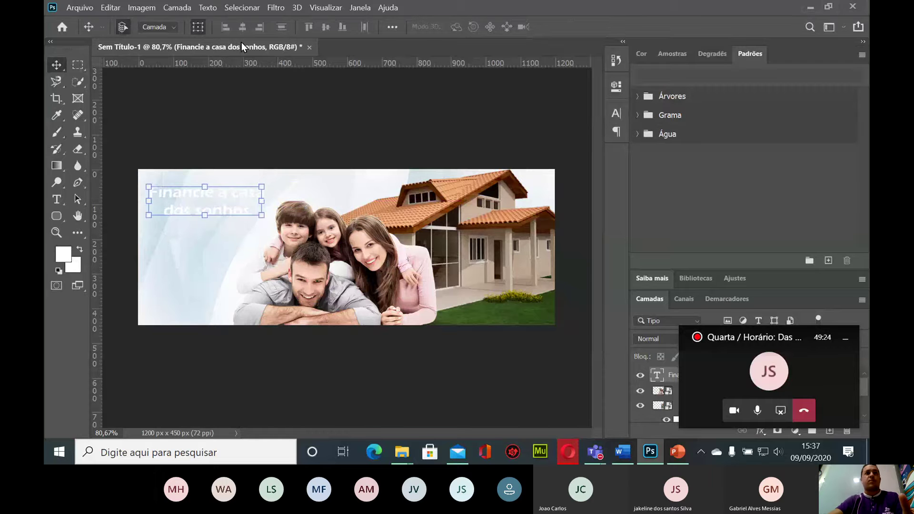
# Minimize the floating meeting window and give the headline layer an orange Sobreposição de Cor effect
pyautogui.click(846, 339)
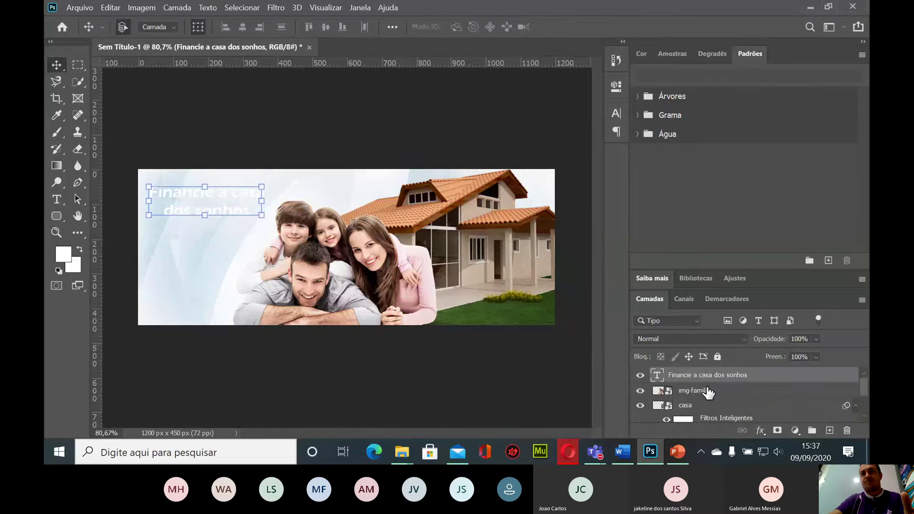
pyautogui.doubleClick(810, 371)
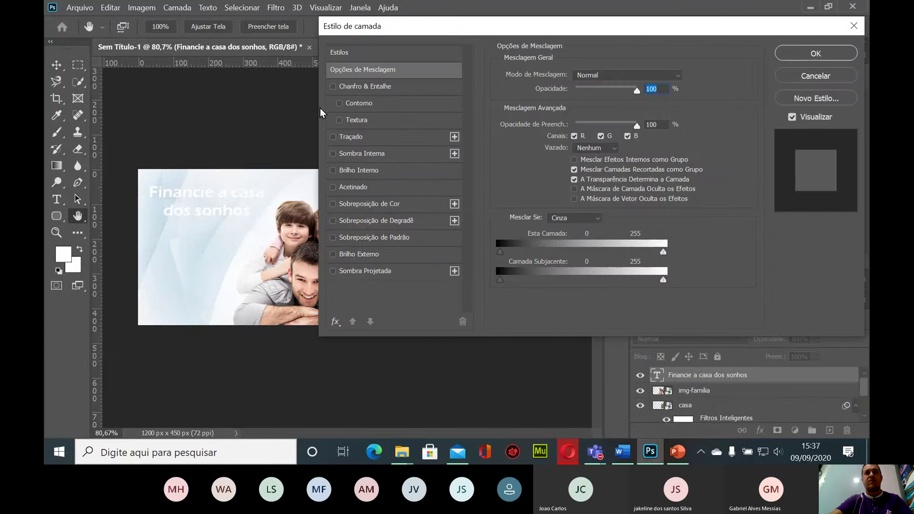
pyautogui.click(369, 209)
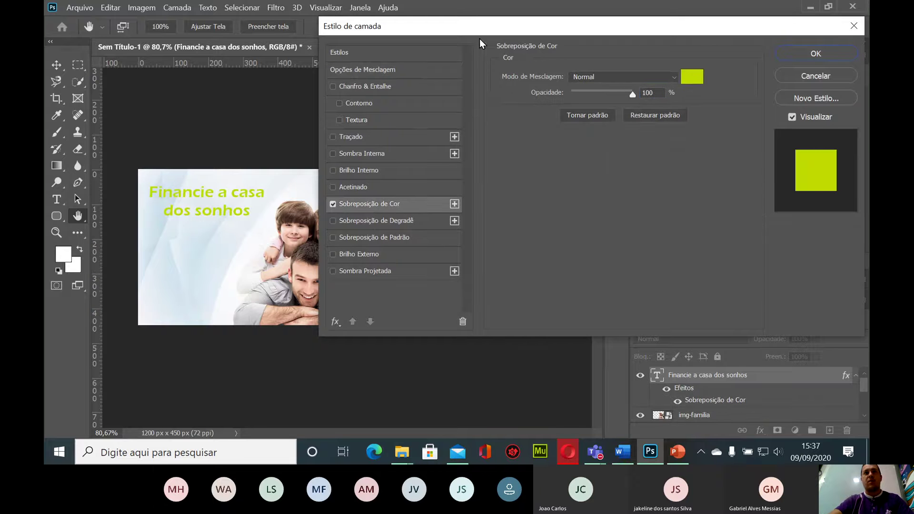
pyautogui.click(691, 78)
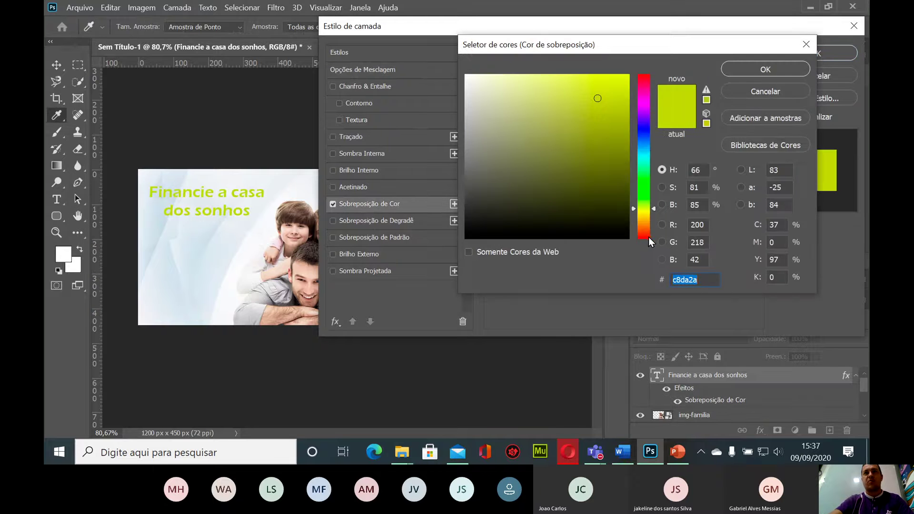
pyautogui.click(645, 226)
pyautogui.click(617, 90)
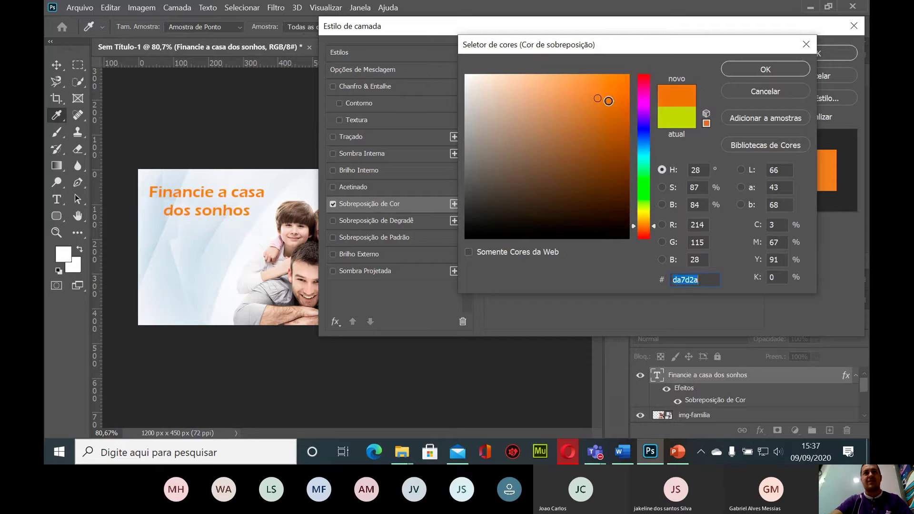
pyautogui.click(752, 69)
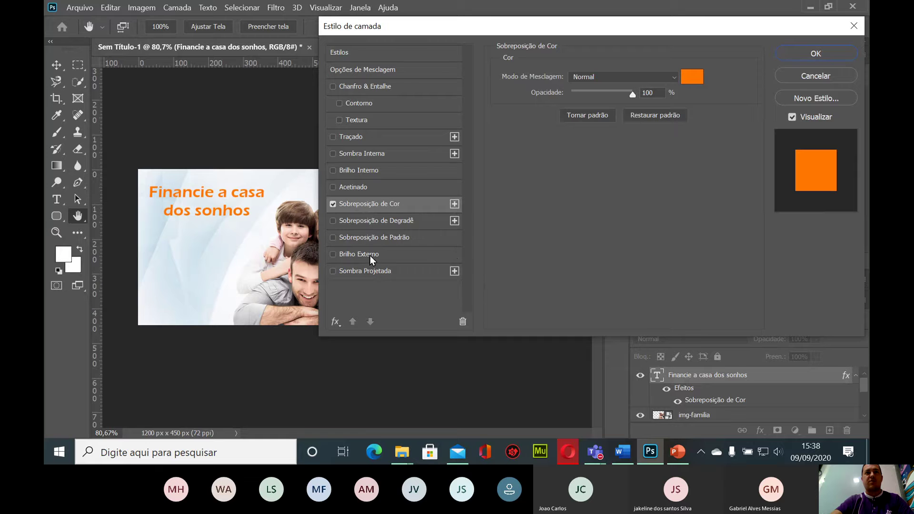
# Add Brilho Externo and Sombra Interna effects to the headline, with the inner shadow distance at 0 px and no drop shadow
pyautogui.click(363, 270)
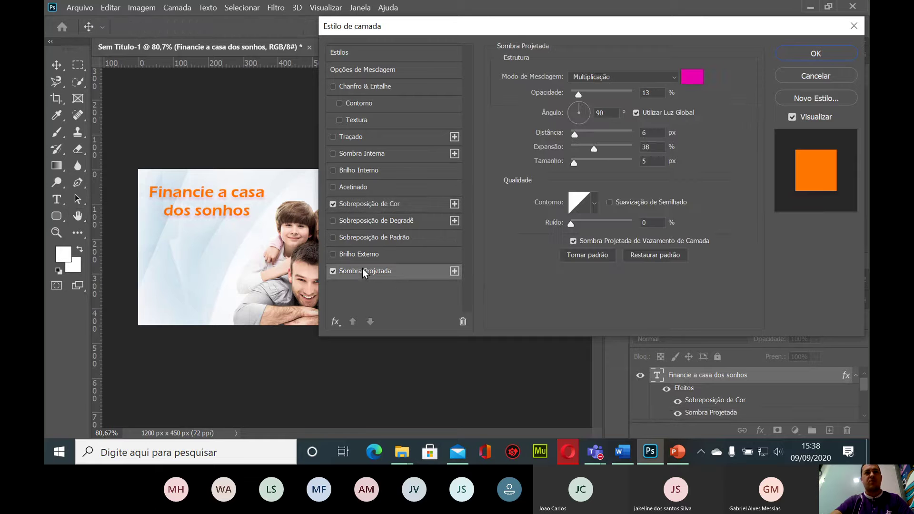
pyautogui.click(333, 271)
pyautogui.click(351, 254)
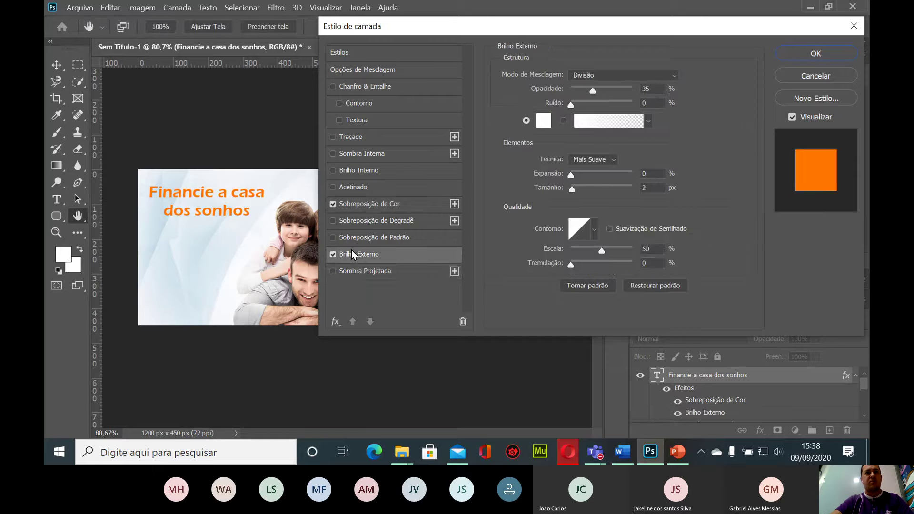
pyautogui.click(355, 155)
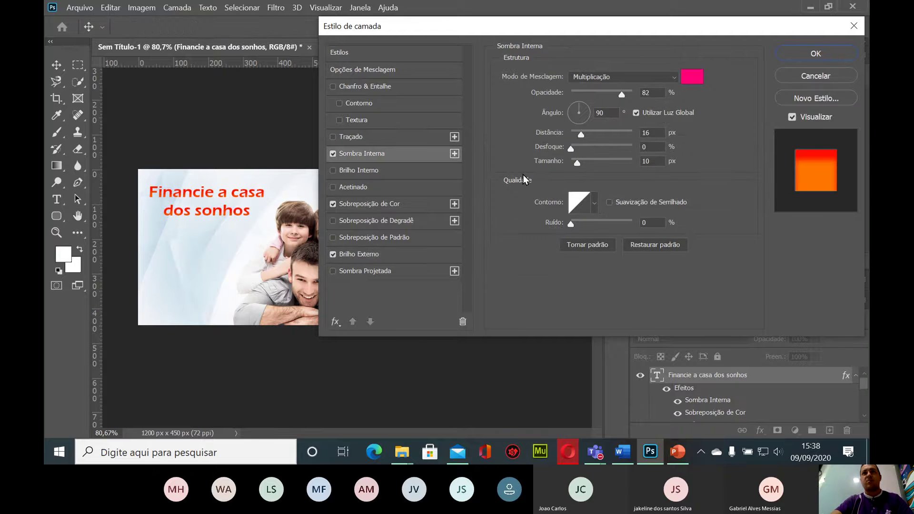
pyautogui.moveTo(580, 135); pyautogui.dragTo(574, 135)
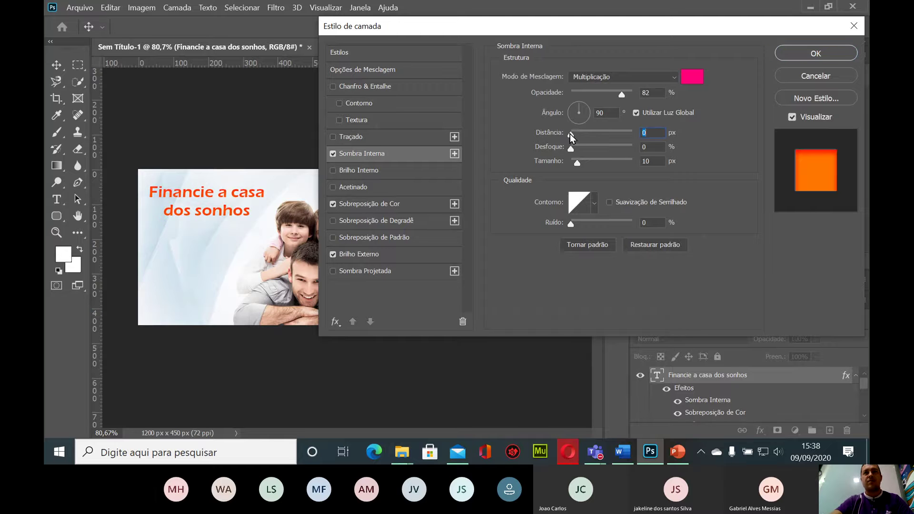
pyautogui.click(794, 56)
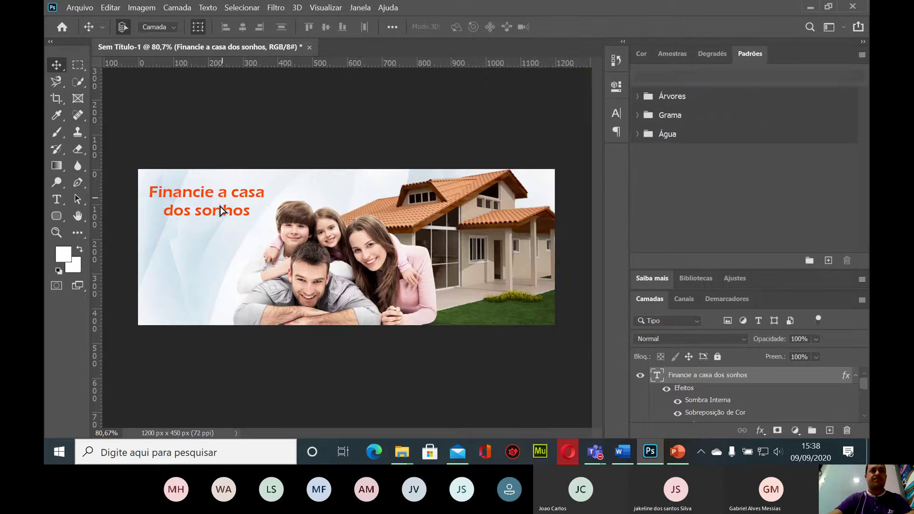
# Duplicate the headline below the original and replace the copy's text with "AQUI"
pyautogui.moveTo(221, 206); pyautogui.dragTo(213, 265)
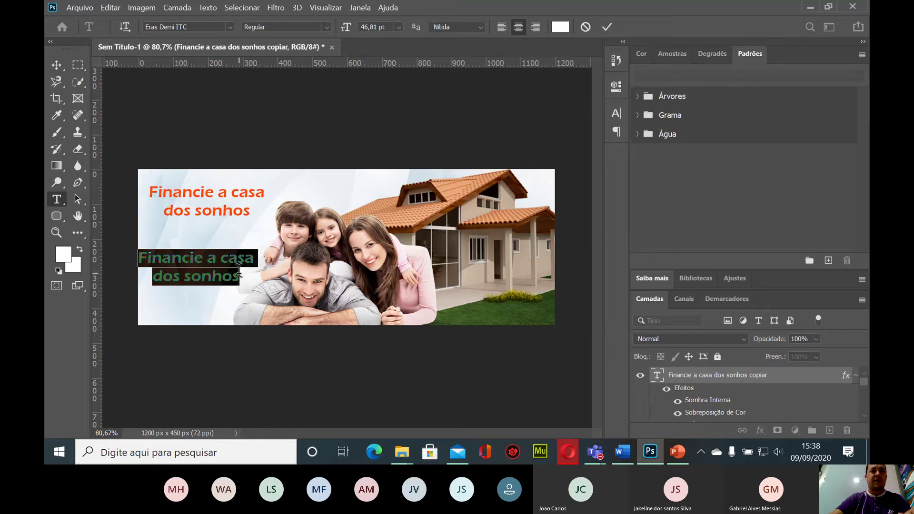
pyautogui.write('AQU')
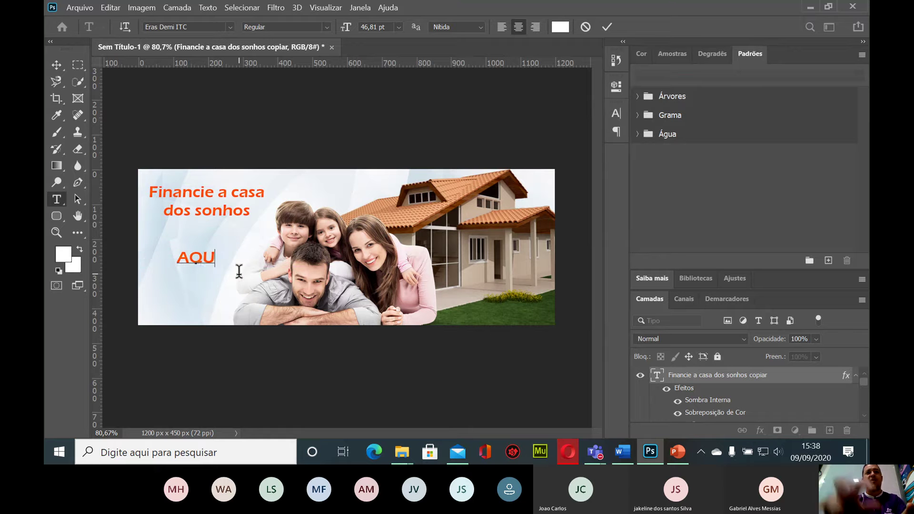
pyautogui.write('I')
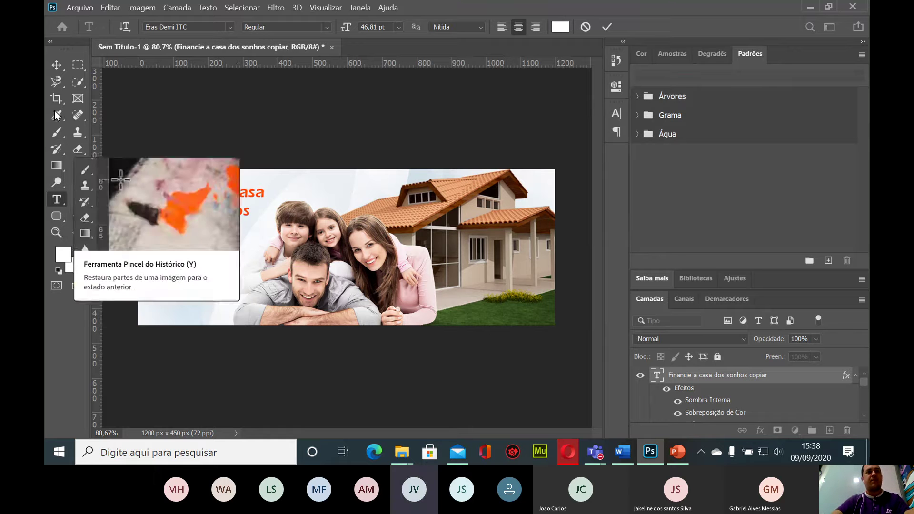
pyautogui.click(56, 65)
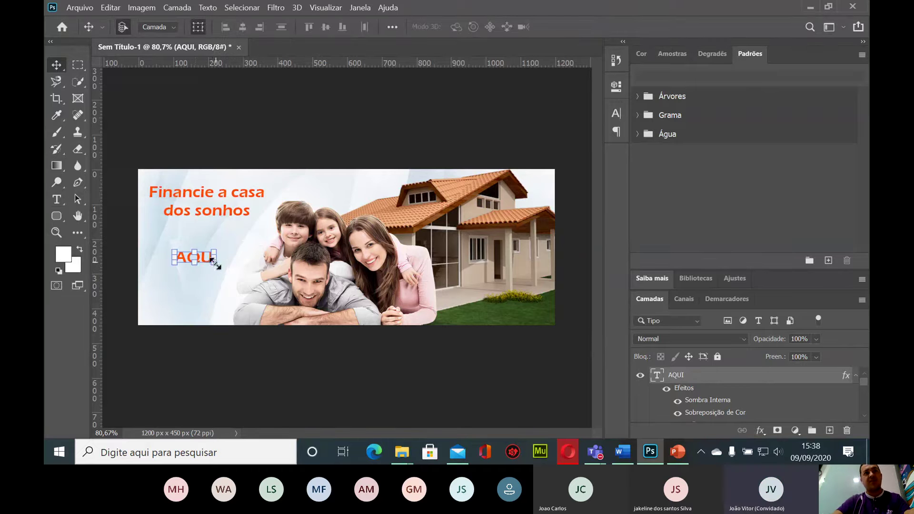
# Scale the "AQUI" text to about 212% and place it centered just below the headline
pyautogui.moveTo(213, 263); pyautogui.dragTo(265, 284)
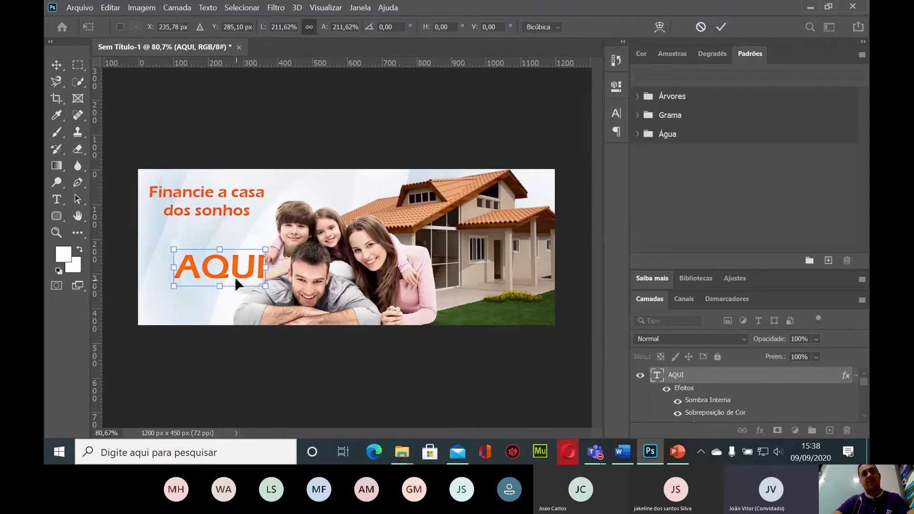
pyautogui.moveTo(218, 265); pyautogui.dragTo(210, 247)
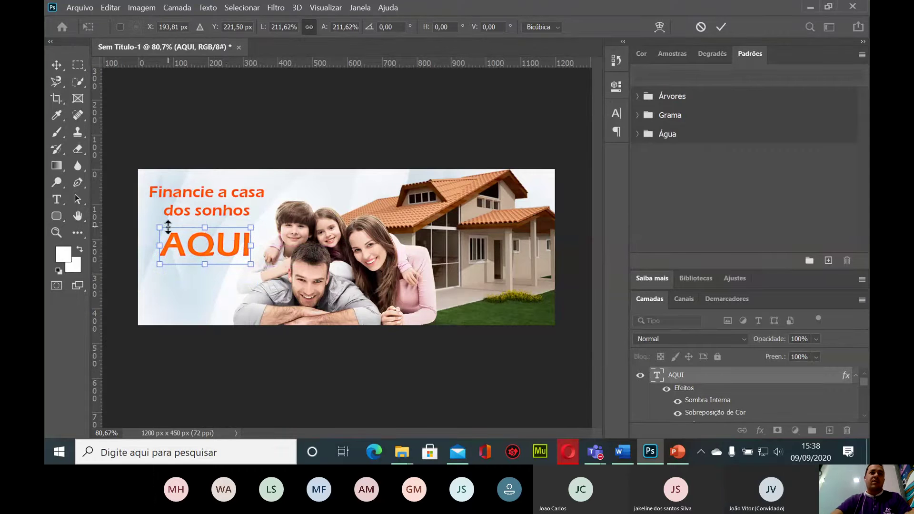
pyautogui.scroll(3, 163, 278)
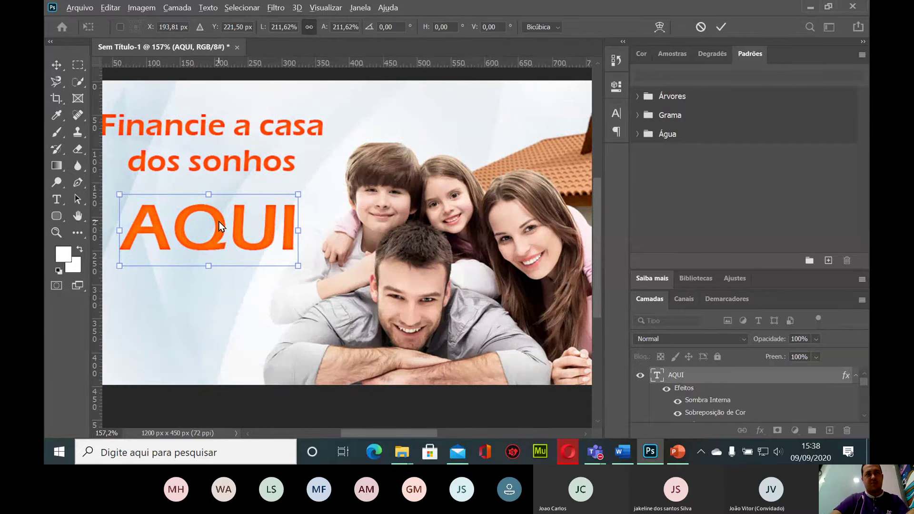
pyautogui.moveTo(219, 222); pyautogui.dragTo(209, 269)
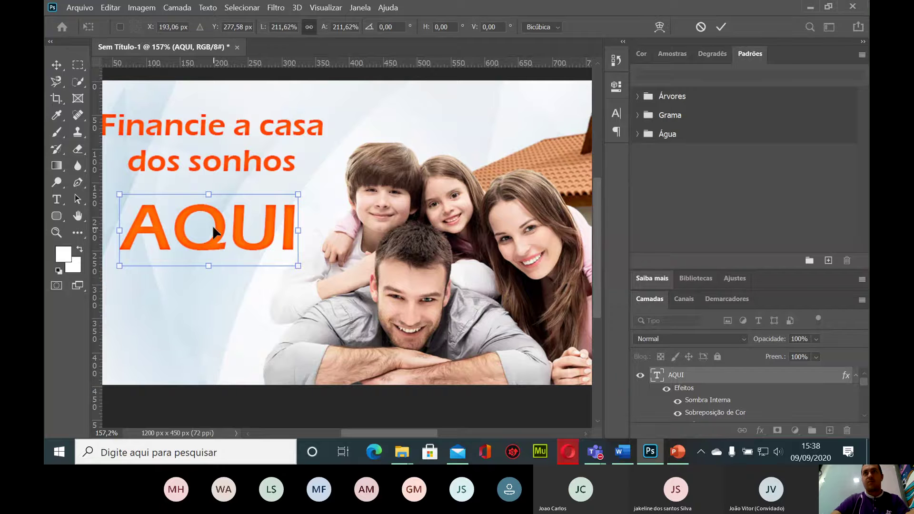
pyautogui.click(720, 27)
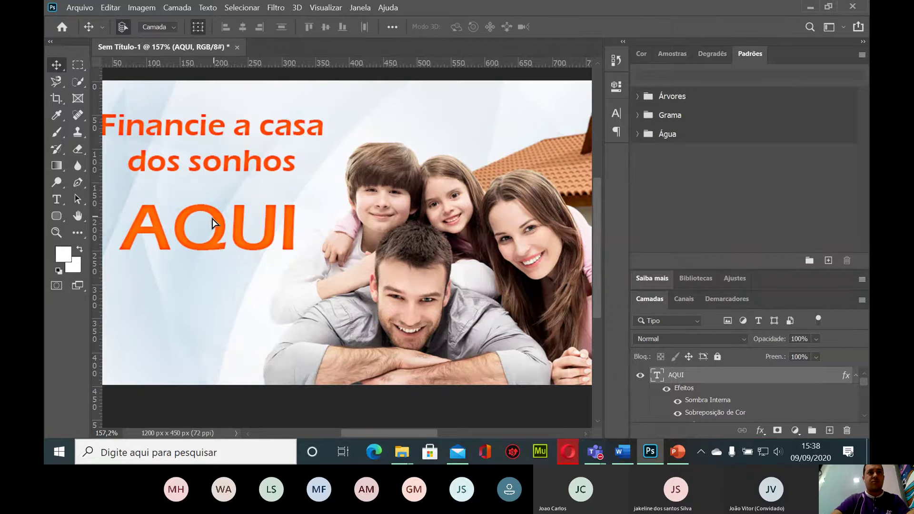
# Duplicate the "AQUI" text just below itself and give the original a very dark brown Sobreposição de Cor
pyautogui.moveTo(212, 218); pyautogui.dragTo(207, 280)
pyautogui.click(221, 233)
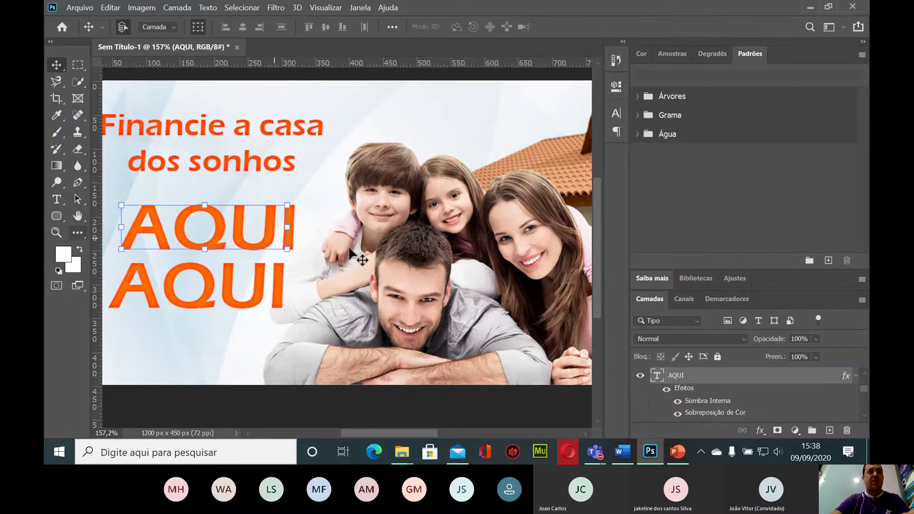
pyautogui.doubleClick(792, 382)
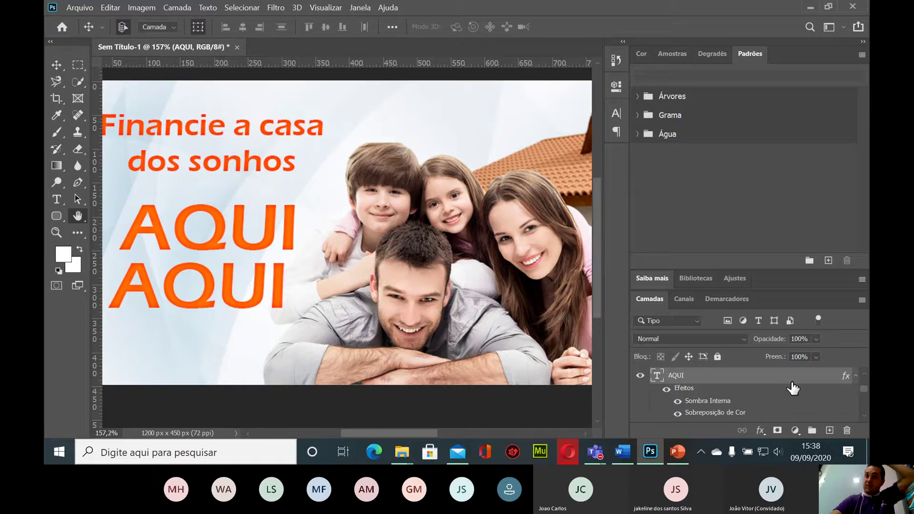
pyautogui.click(368, 205)
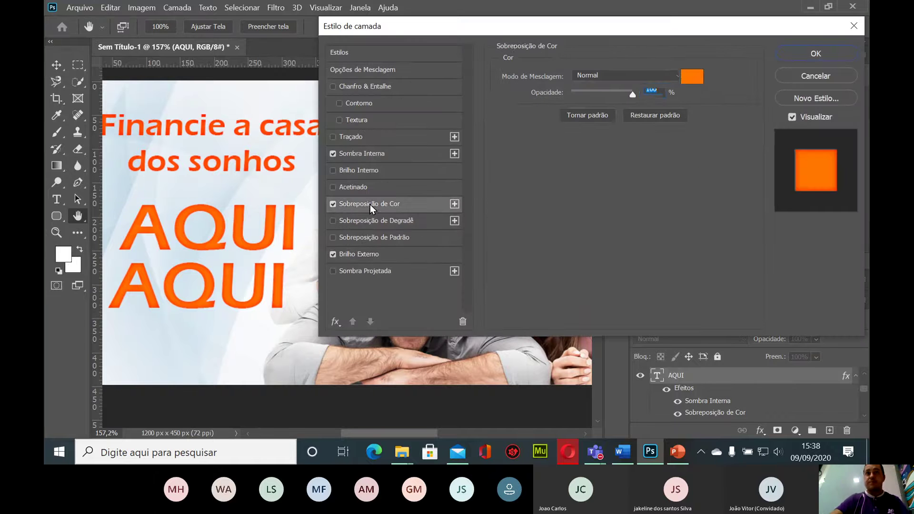
pyautogui.click(690, 76)
pyautogui.click(598, 215)
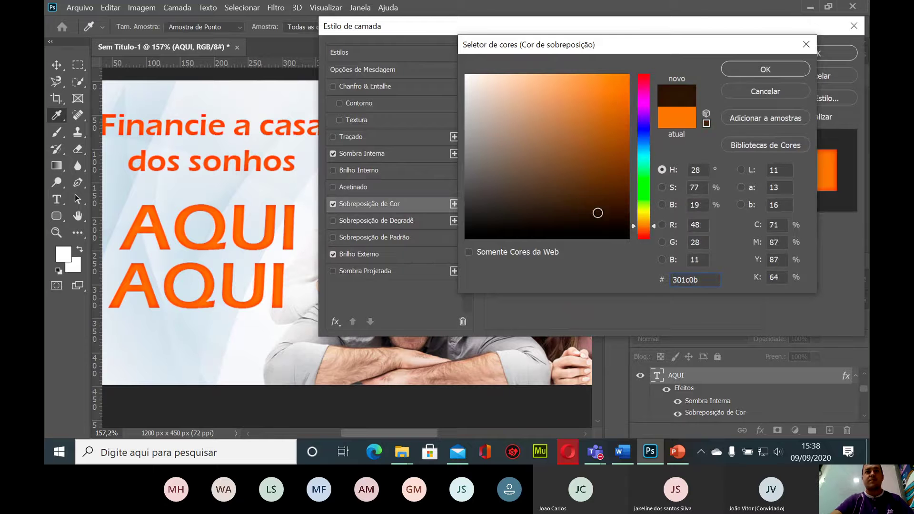
pyautogui.click(776, 72)
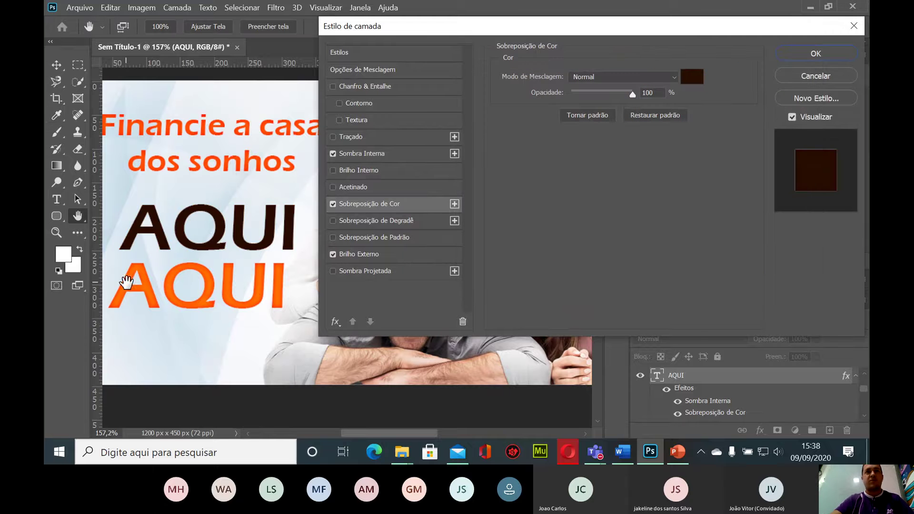
pyautogui.press('v')
pyautogui.click(815, 54)
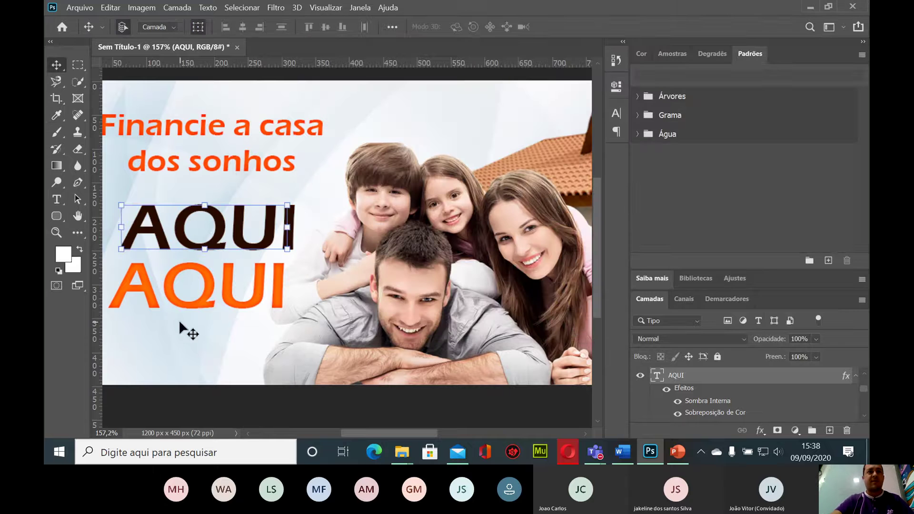
# Move the orange "AQUI" copy over the dark one, offset slightly left and down so the dark edge forms a shadow
pyautogui.moveTo(204, 306); pyautogui.dragTo(209, 241)
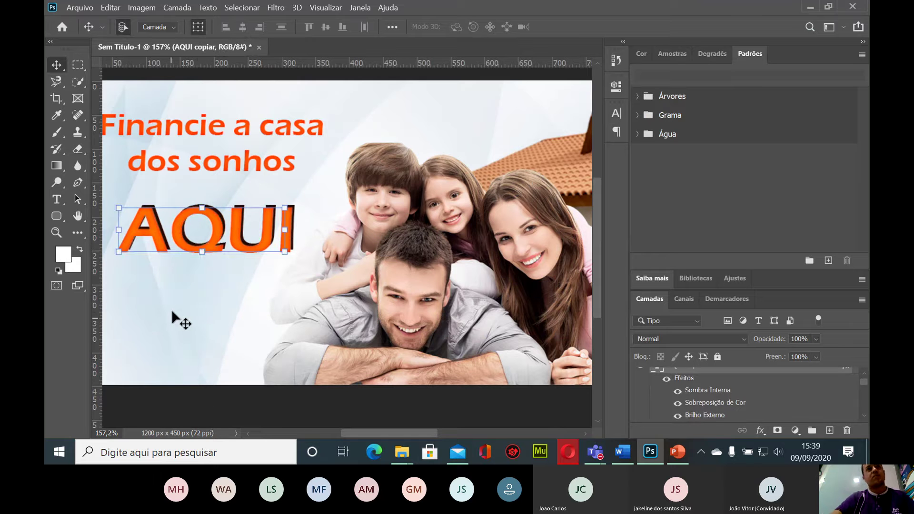
pyautogui.click(217, 403)
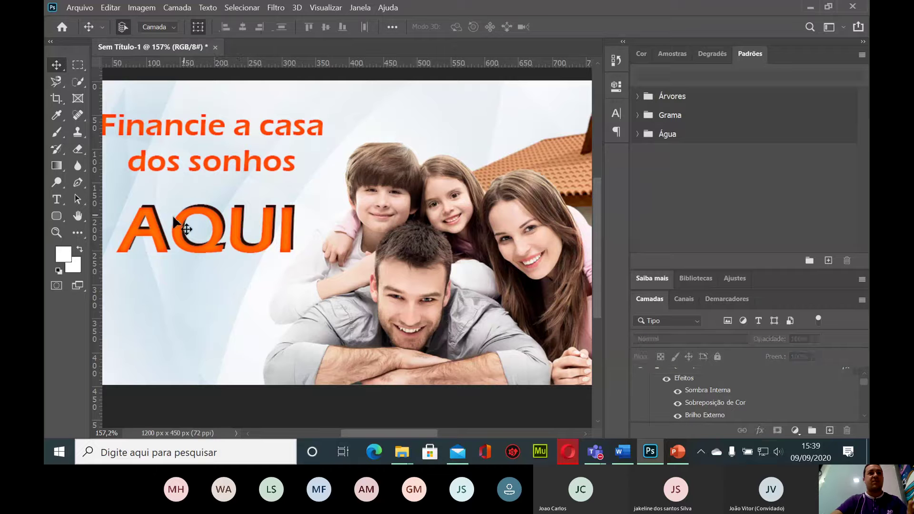
# Place another copy of the orange "AQUI" text below the layered pair, shifted slightly to the left
pyautogui.click(152, 227)
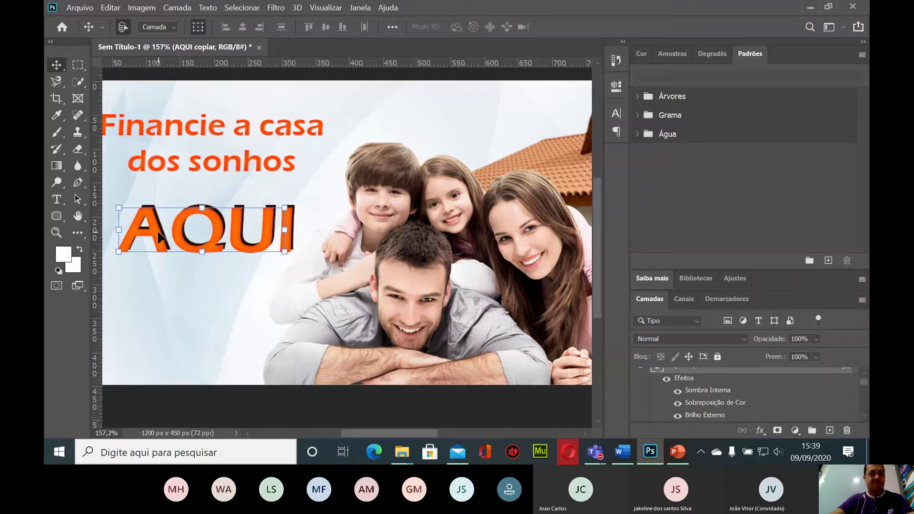
pyautogui.moveTo(153, 222); pyautogui.dragTo(133, 304)
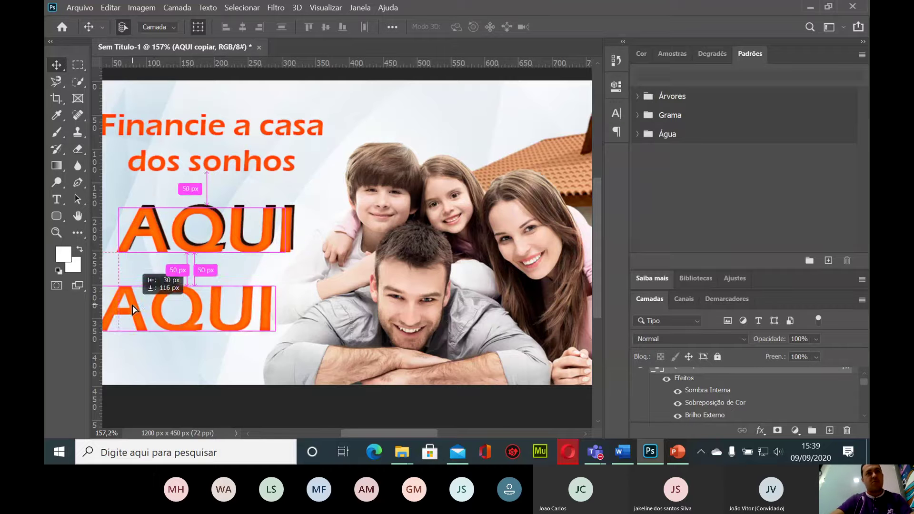